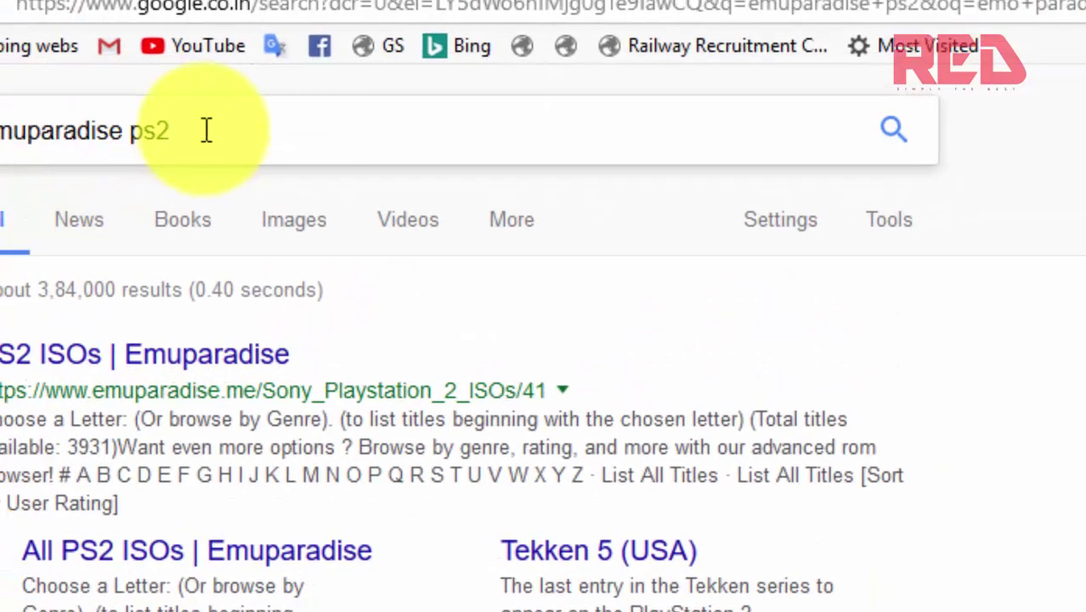
- Search Google for "emuparadise ps2" and open the "PS2 ISOs | Emuparadise" result in a new tab
drag(356, 175, 85, 211)
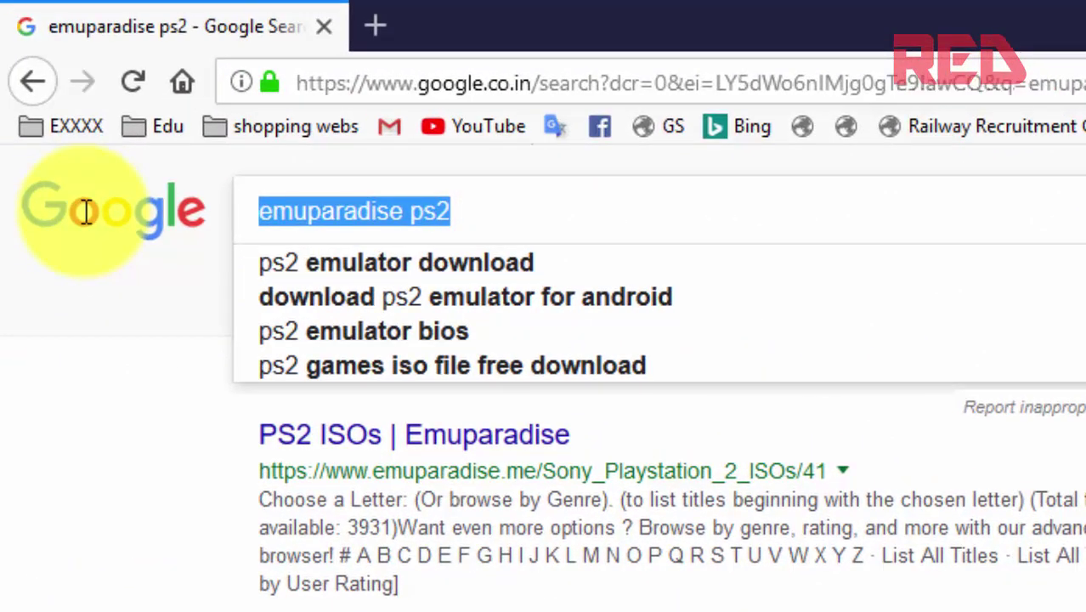
text(emu)
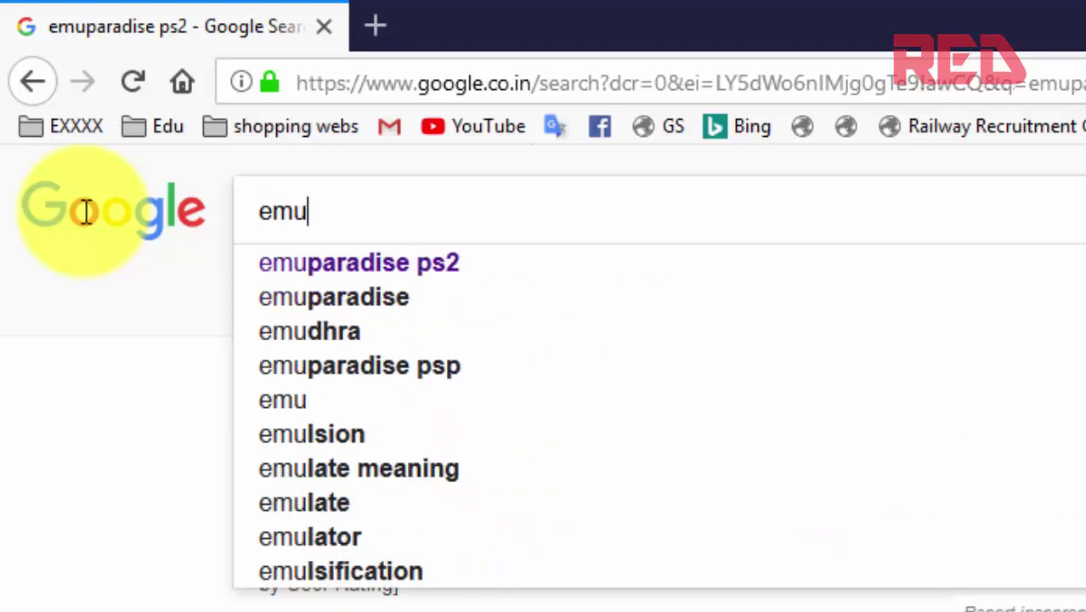
key(Down)
key(Return)
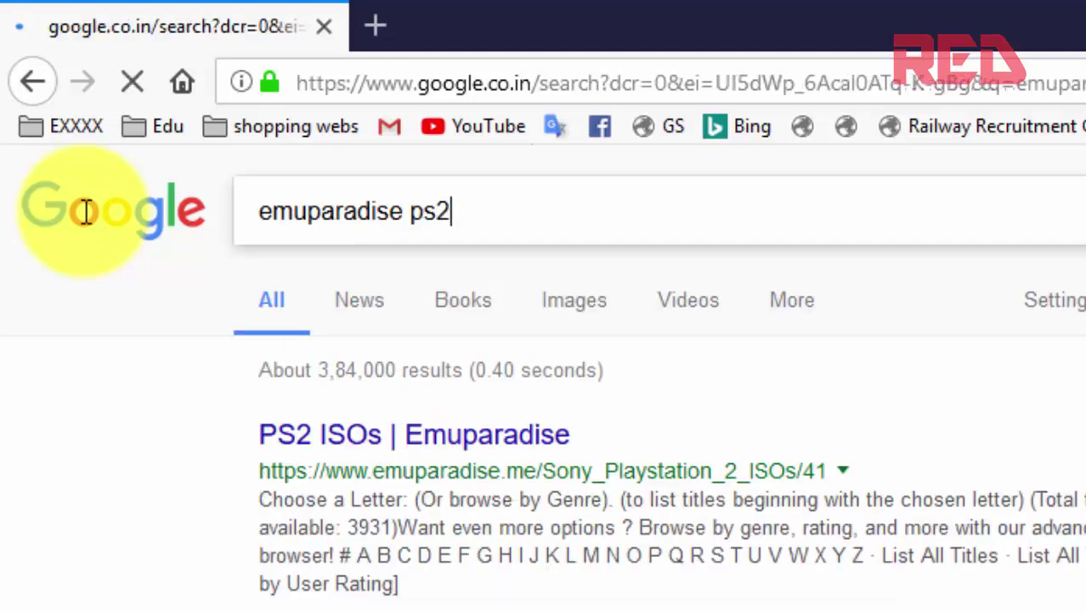
right_click(444, 444)
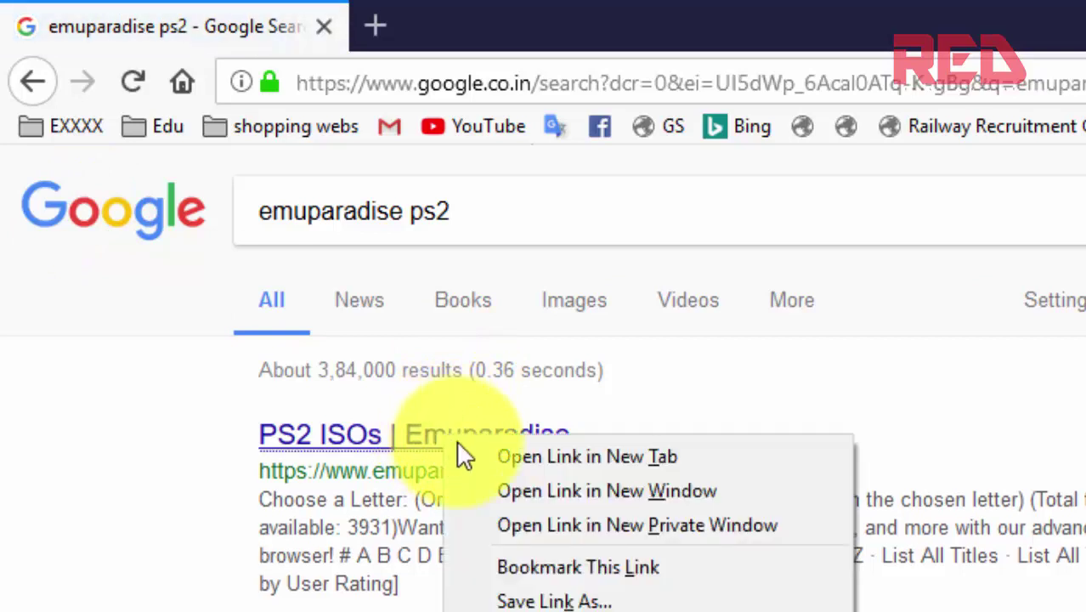
click(491, 460)
click(493, 27)
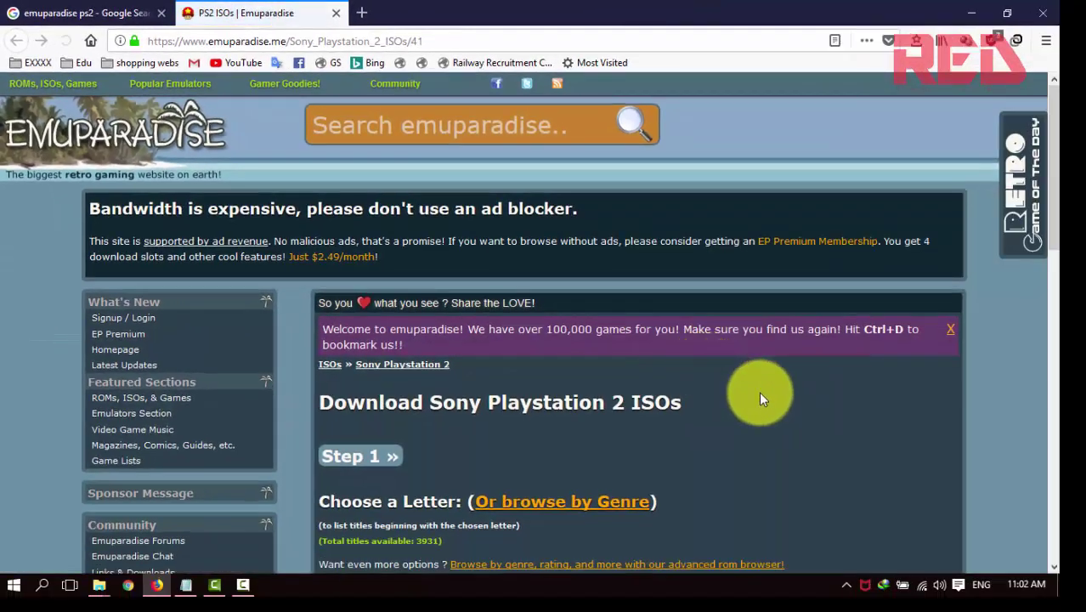
- Search the Emuparadise site for "smackdown 2010 ps2"
scroll(760, 395, down, 3)
scroll(760, 391, down, 15)
scroll(760, 392, up, 20)
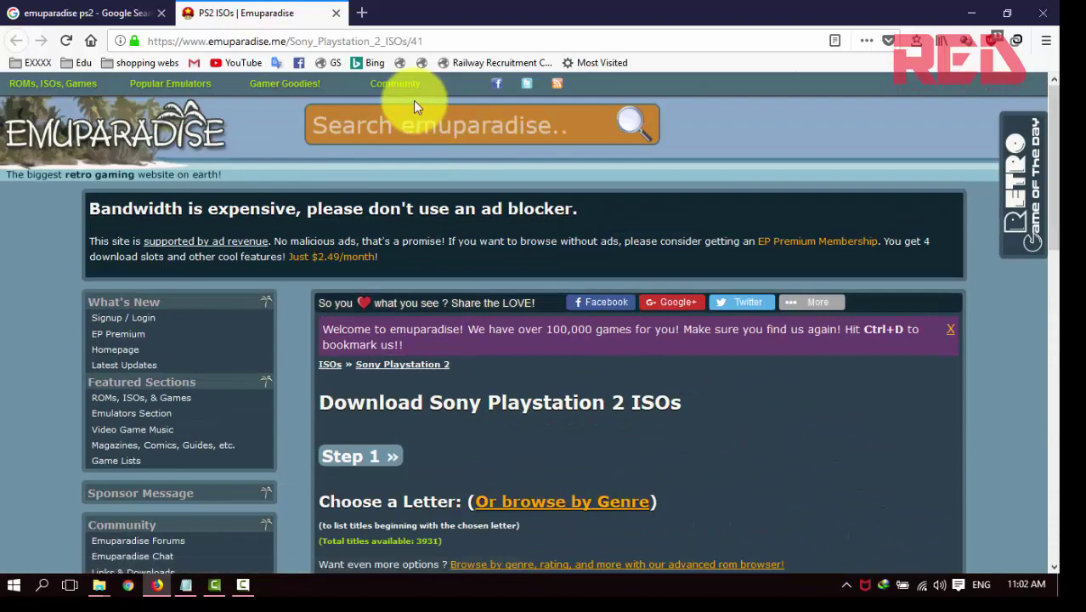
click(415, 124)
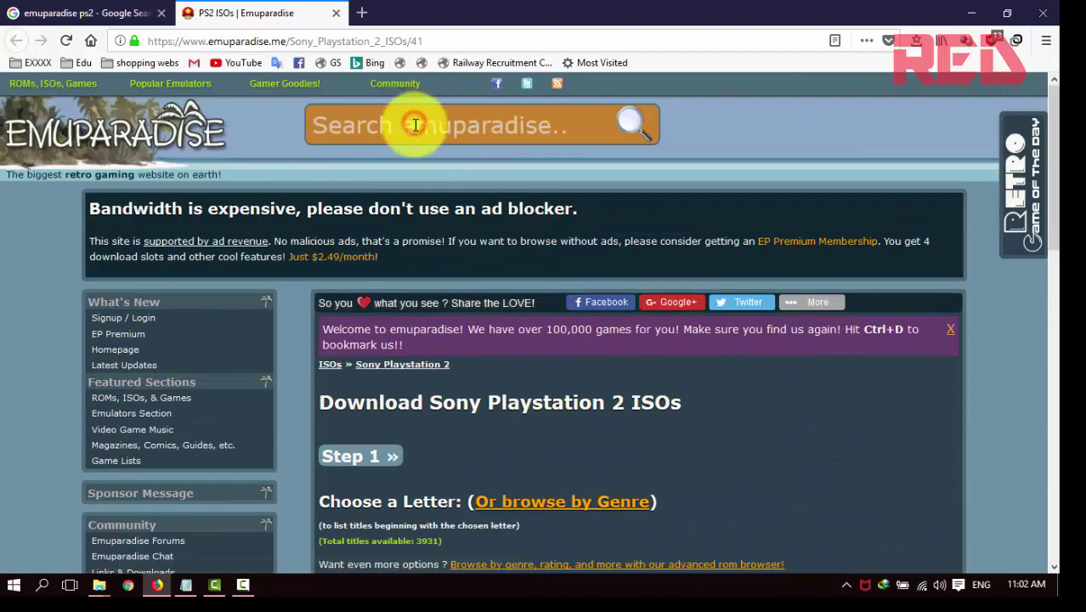
text(s)
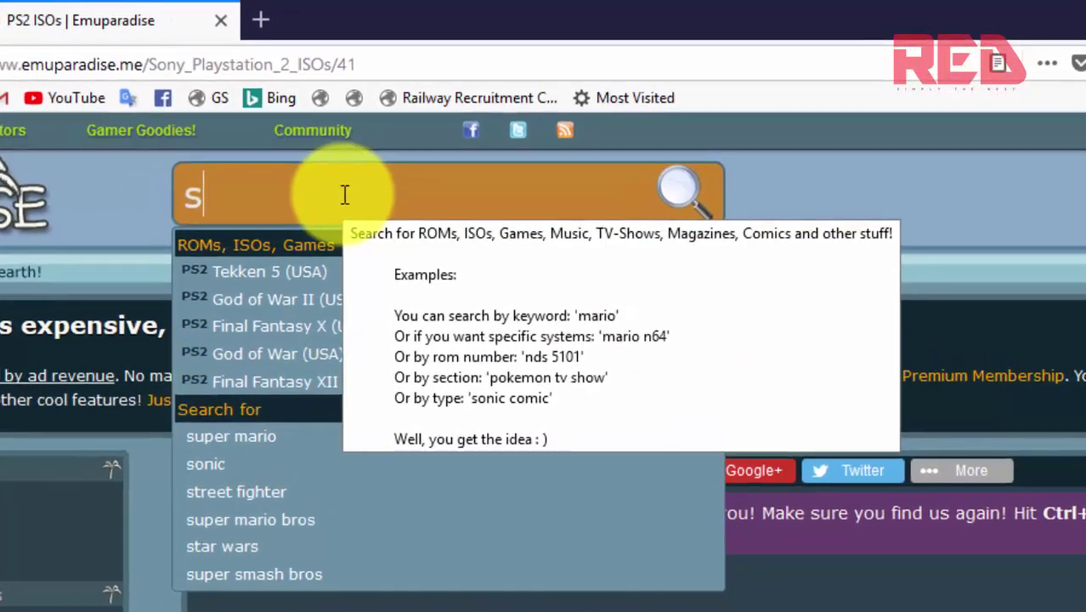
text(mack)
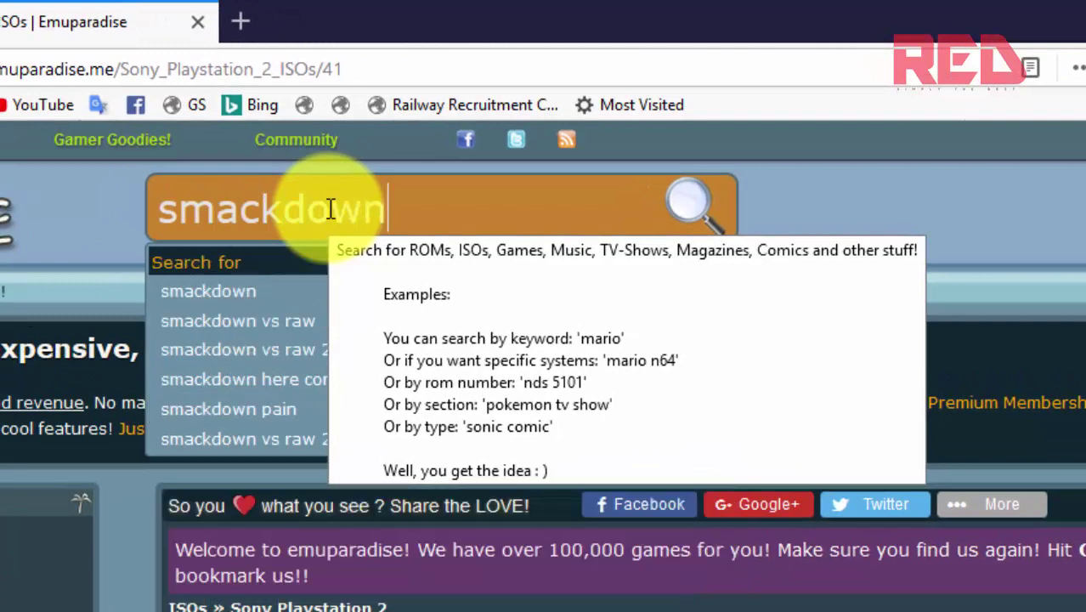
text(down)
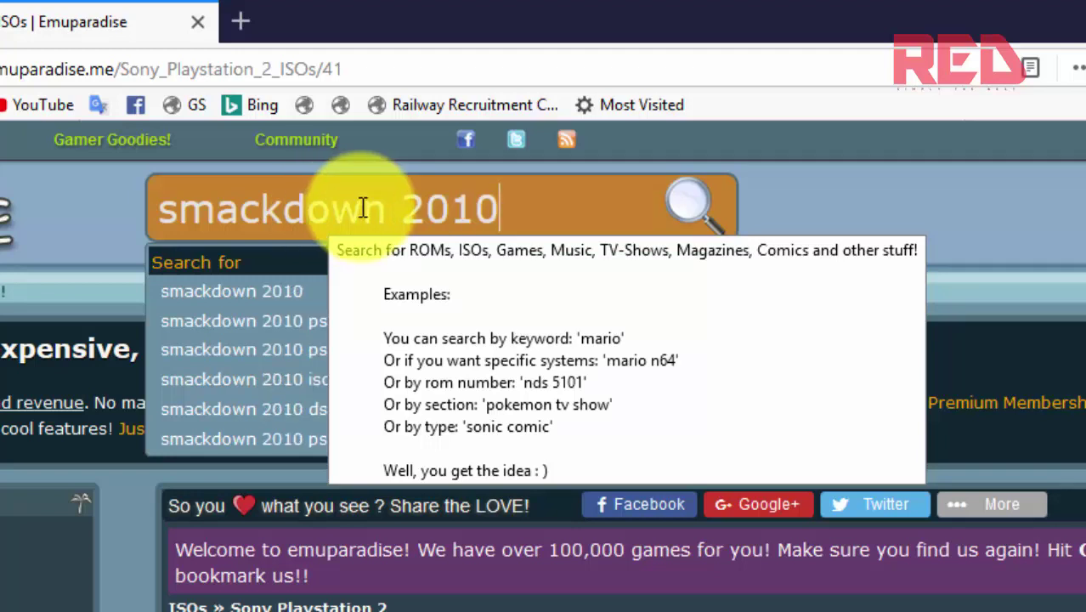
click(332, 347)
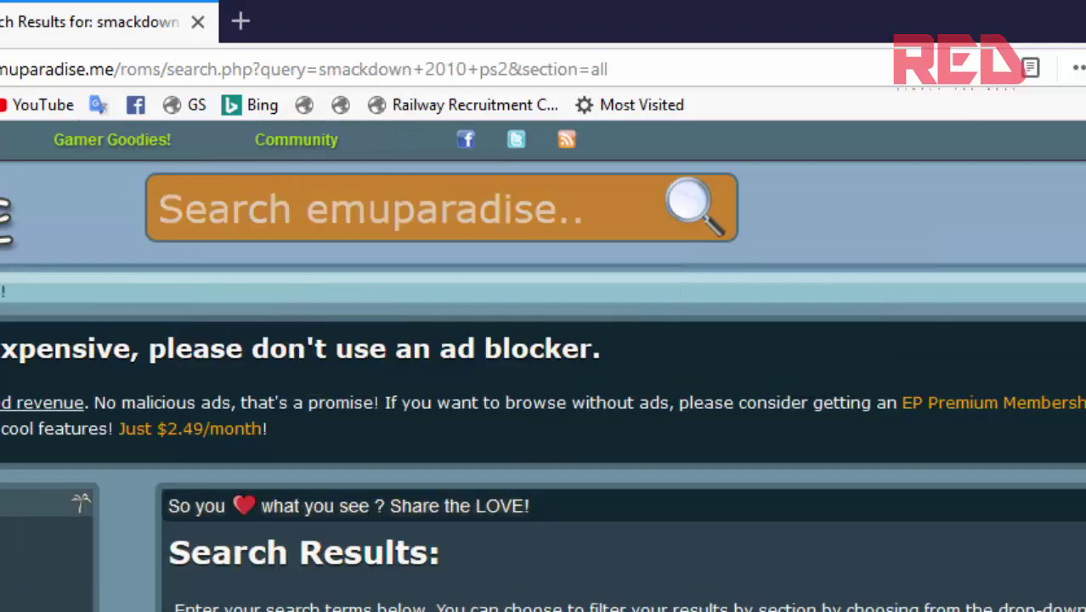
- Open the WWE SmackDown vs. Raw 2010 (USA) ISO result and go to its download page
scroll(544, 383, down, 10)
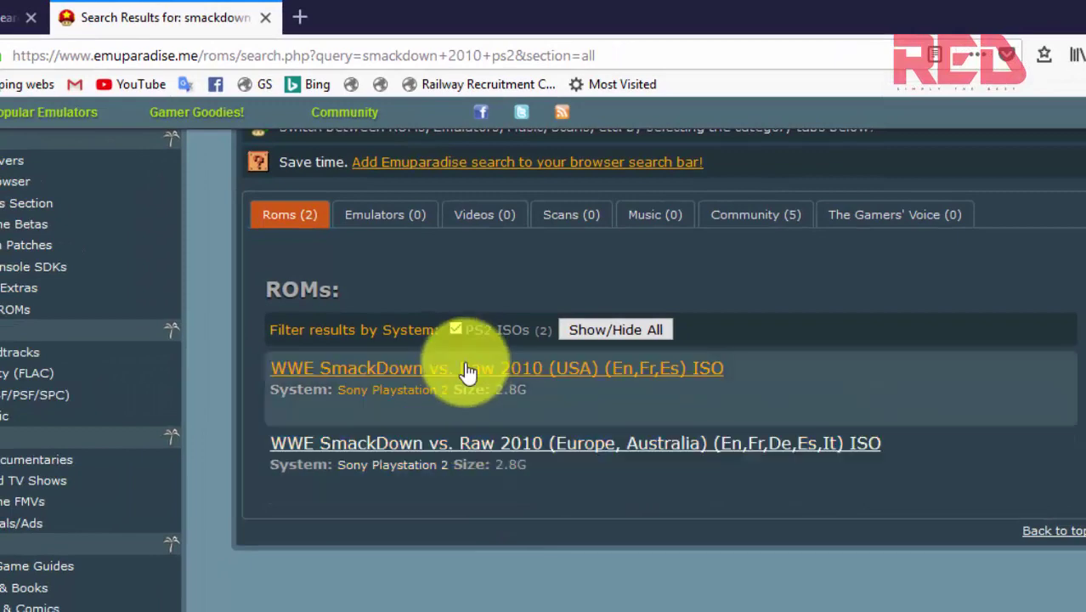
click(468, 372)
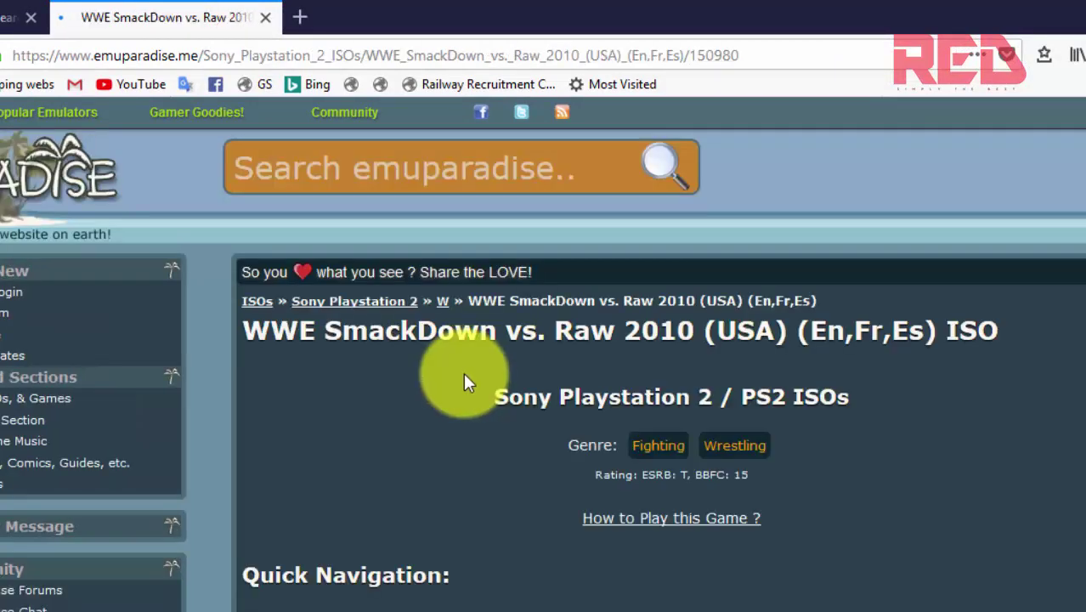
scroll(469, 382, down, 5)
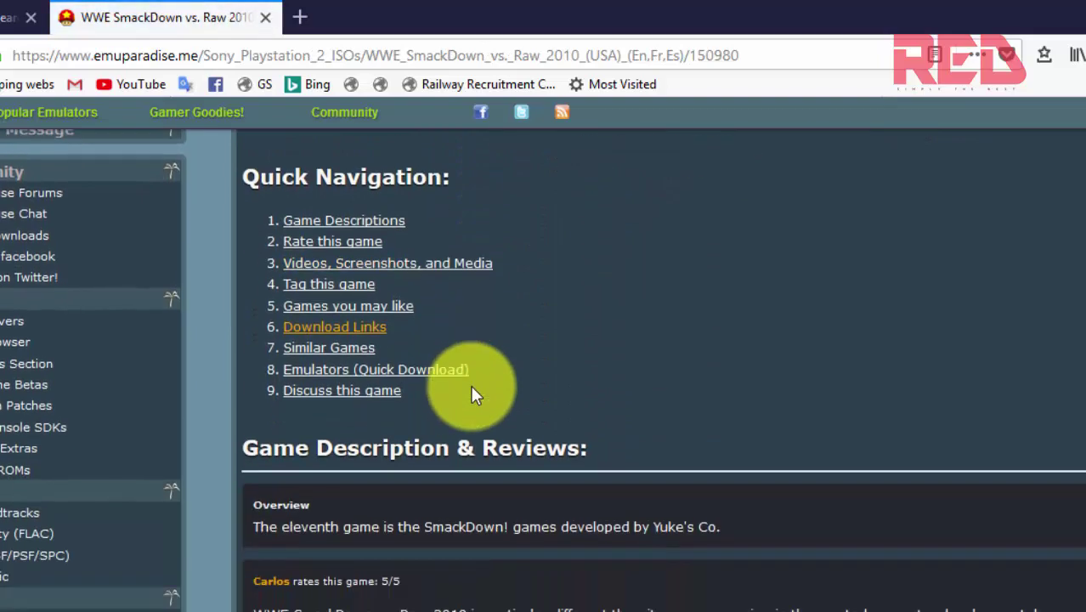
scroll(473, 387, down, 2)
scroll(531, 378, down, 6)
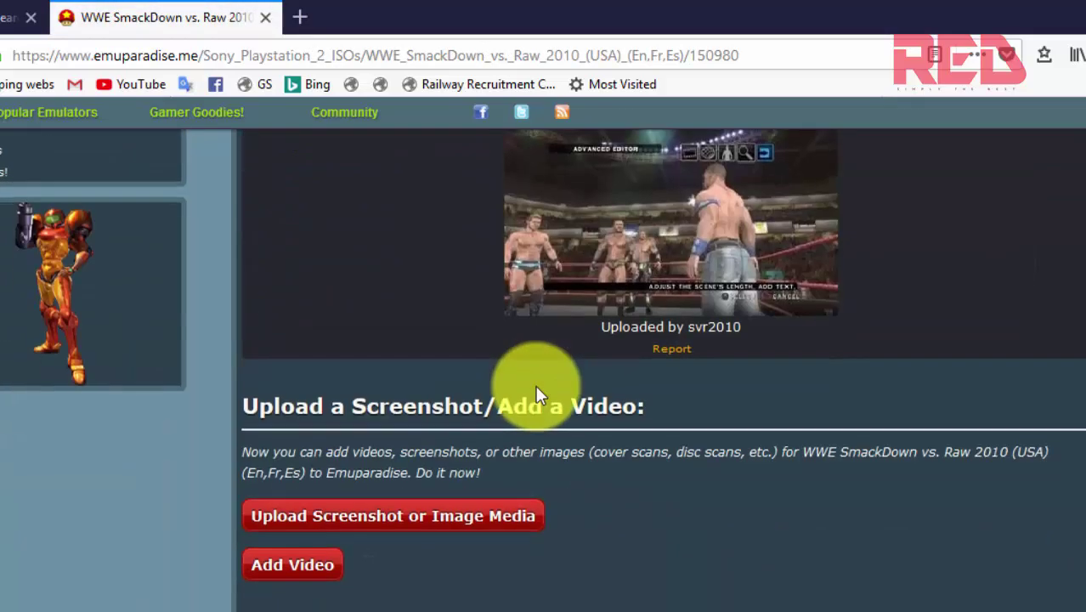
scroll(536, 391, up, 10)
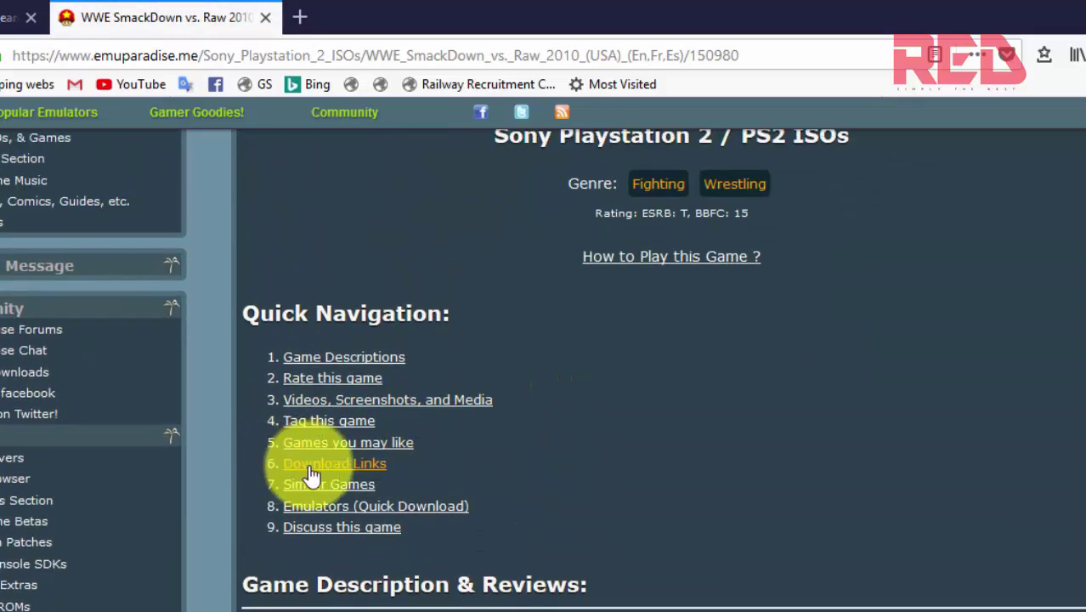
click(310, 466)
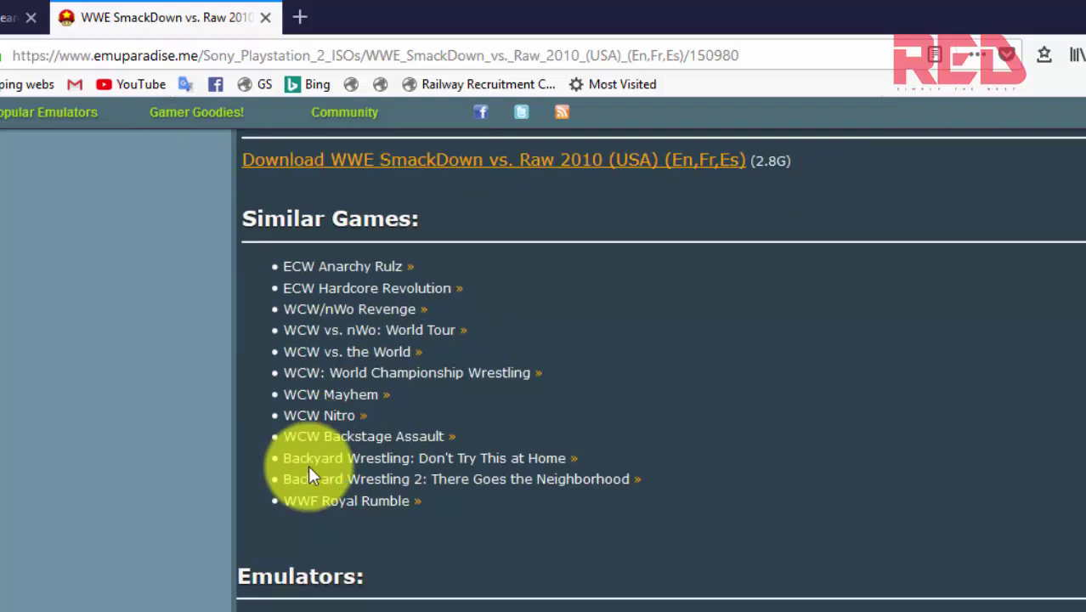
click(512, 167)
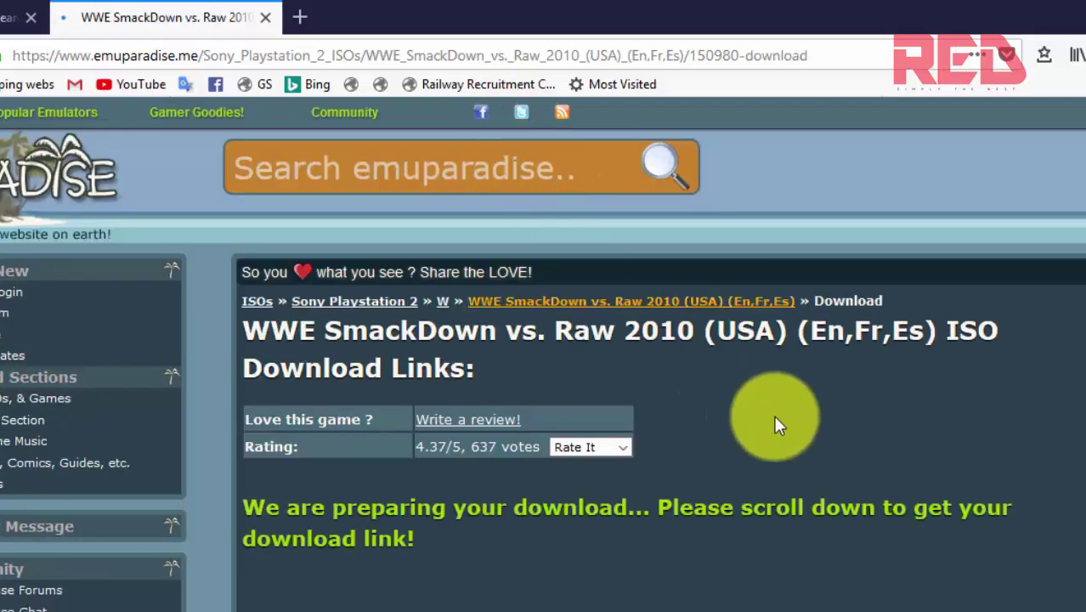
- Start the direct download of WWE SmackDown vs. Raw 2010 (USA), declining site notifications, and close the download dialogs
scroll(829, 440, down, 10)
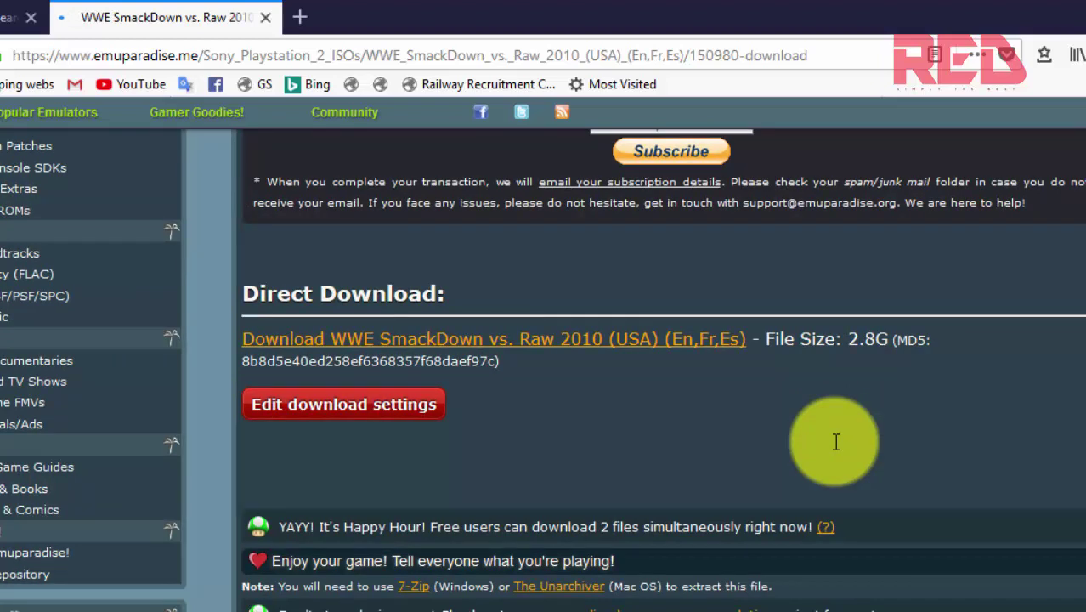
click(566, 340)
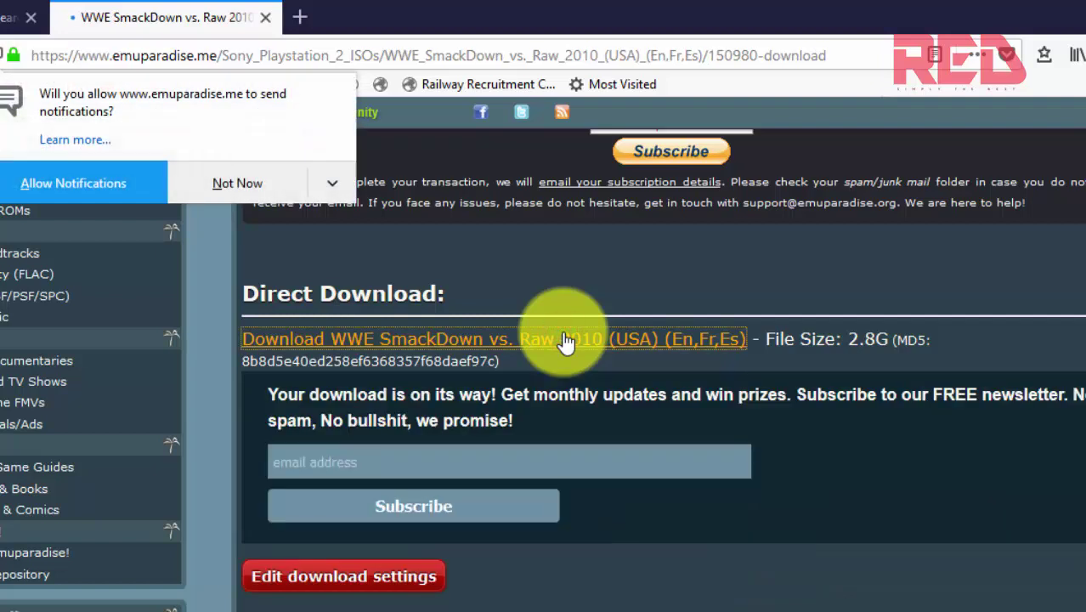
click(266, 197)
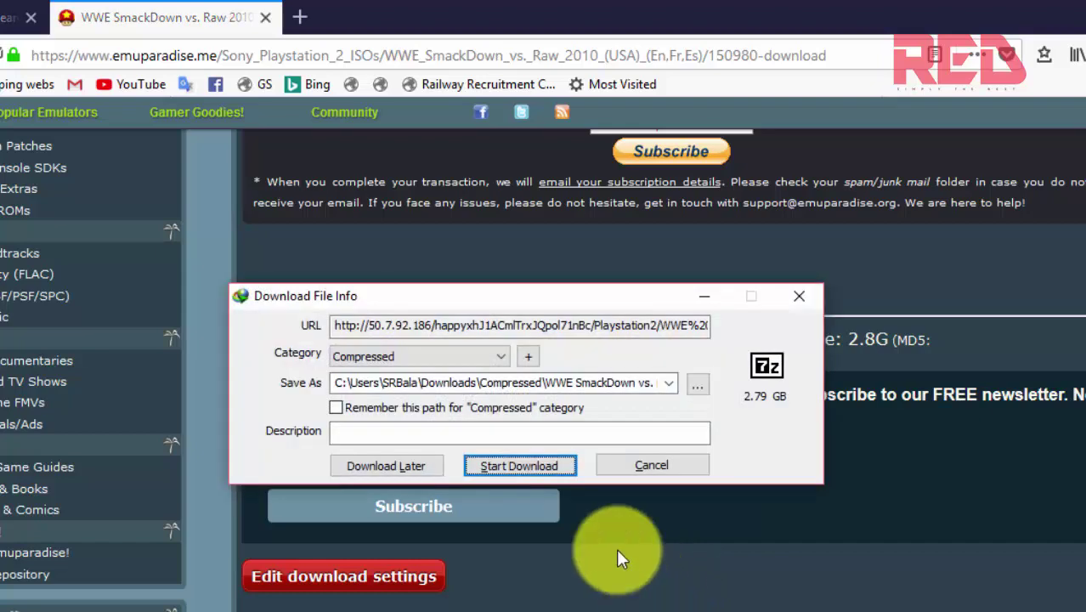
click(519, 467)
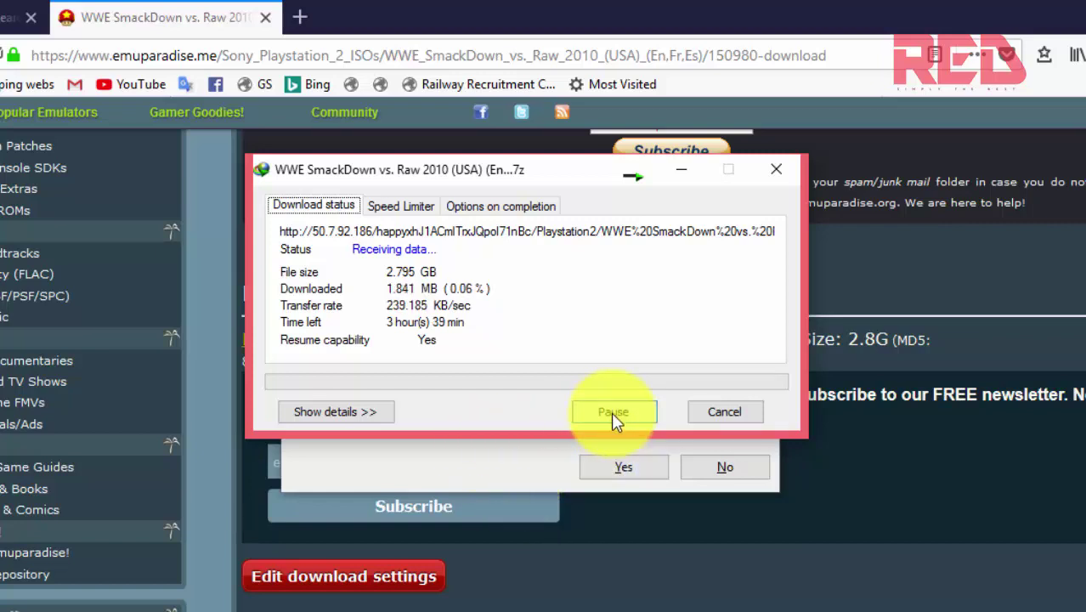
click(636, 182)
click(698, 467)
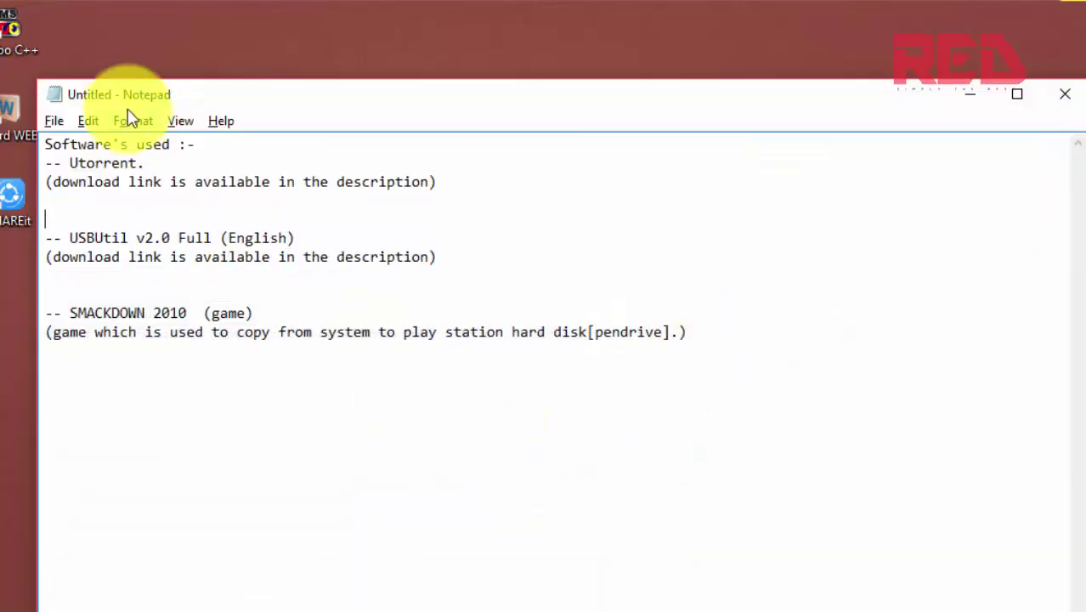
- Review the USBUtil v2.0 entry in the Notepad software list and minimize the note
drag(128, 95, 210, 98)
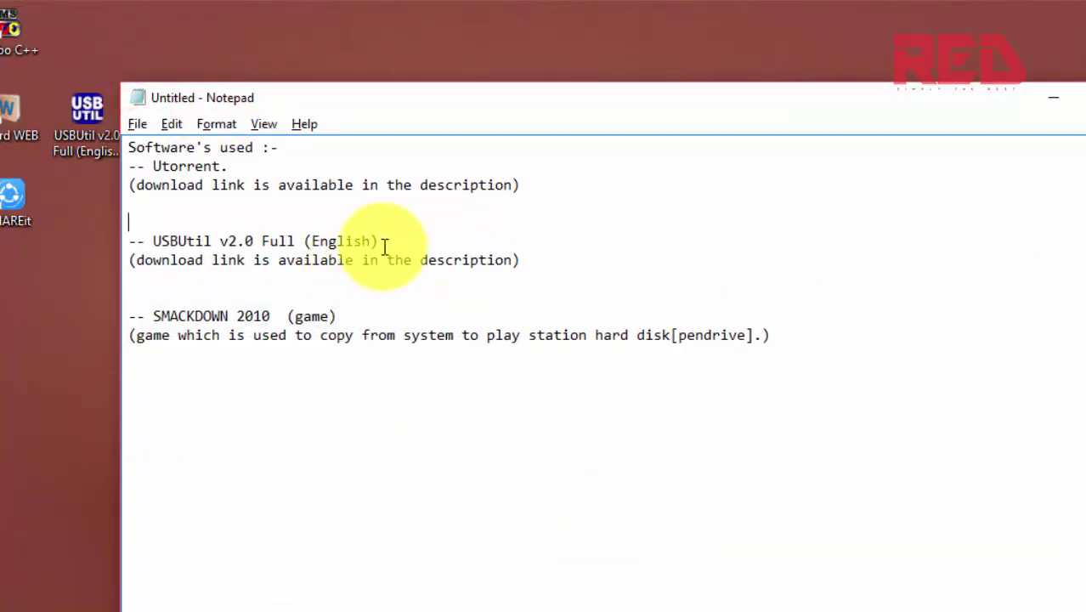
drag(379, 244, 538, 253)
click(538, 252)
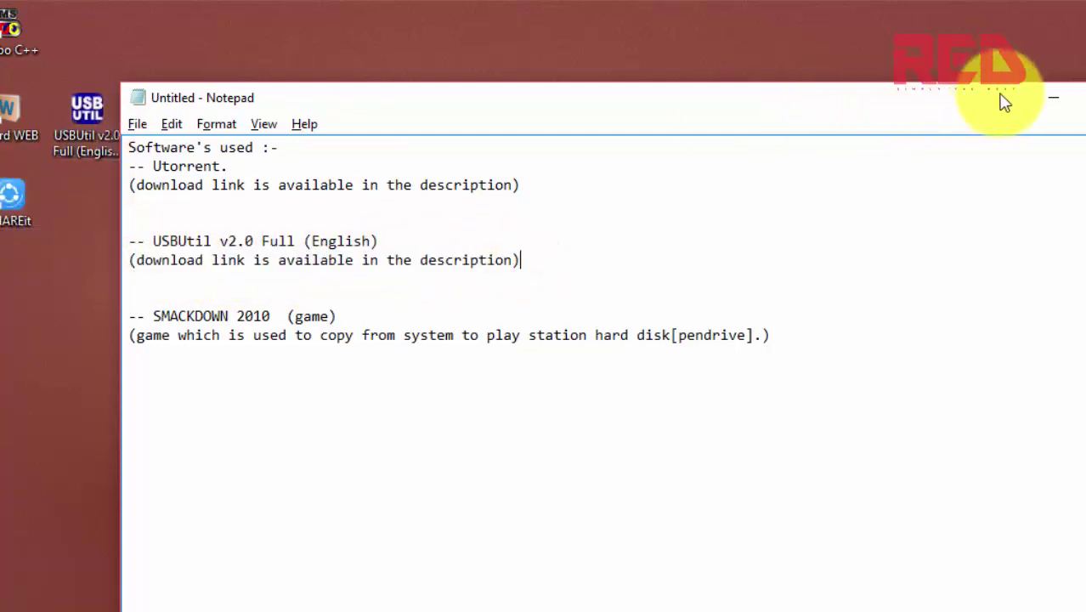
click(1039, 96)
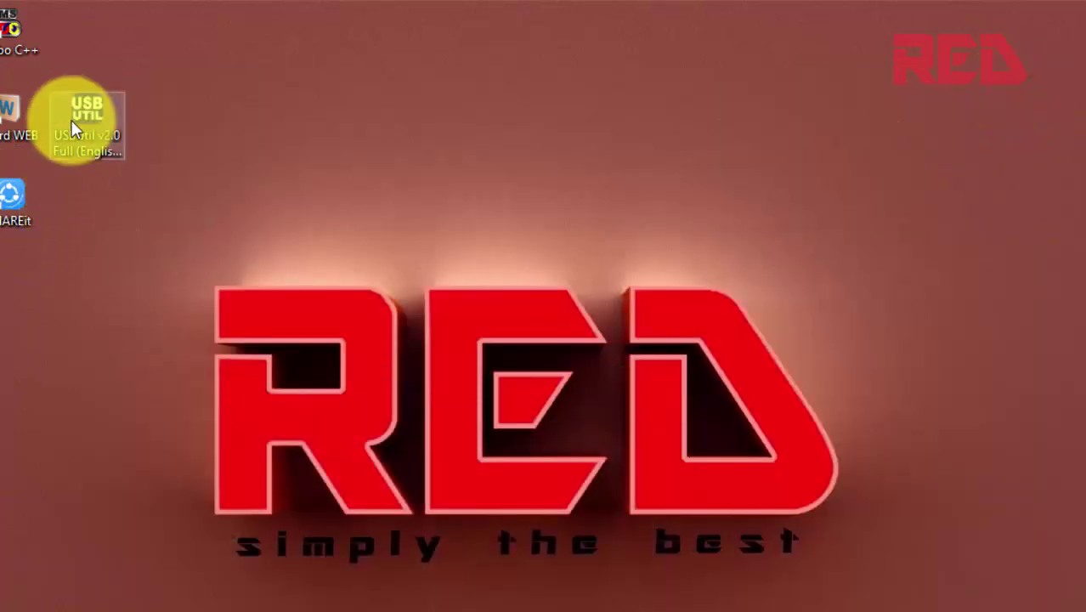
- Move the USBUtil v2.0 icon to free desktop space, launch the program and dismiss its donation notice
drag(71, 128, 166, 222)
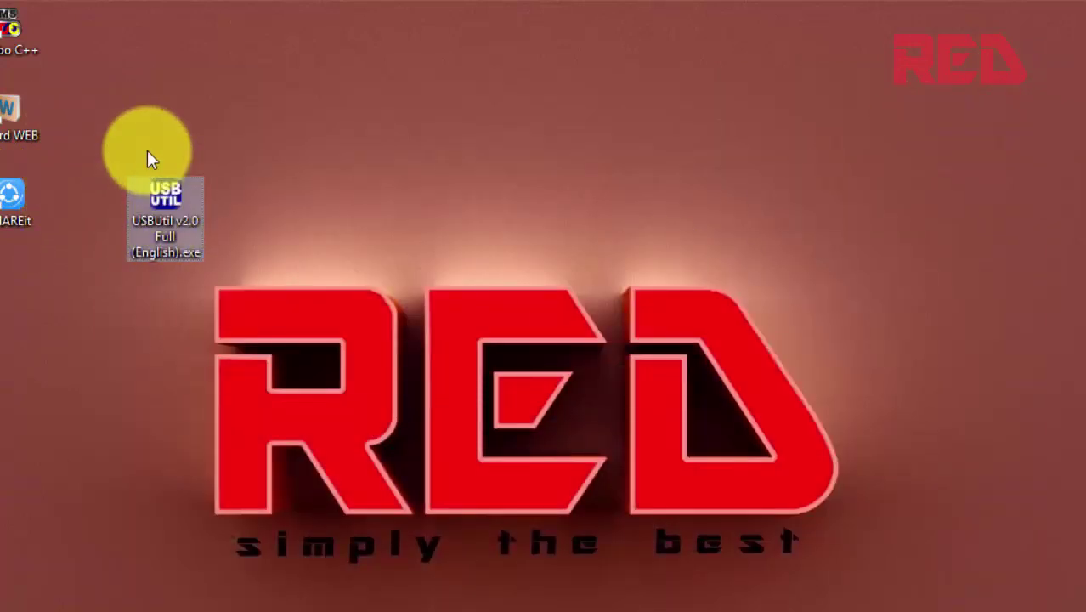
double_click(163, 219)
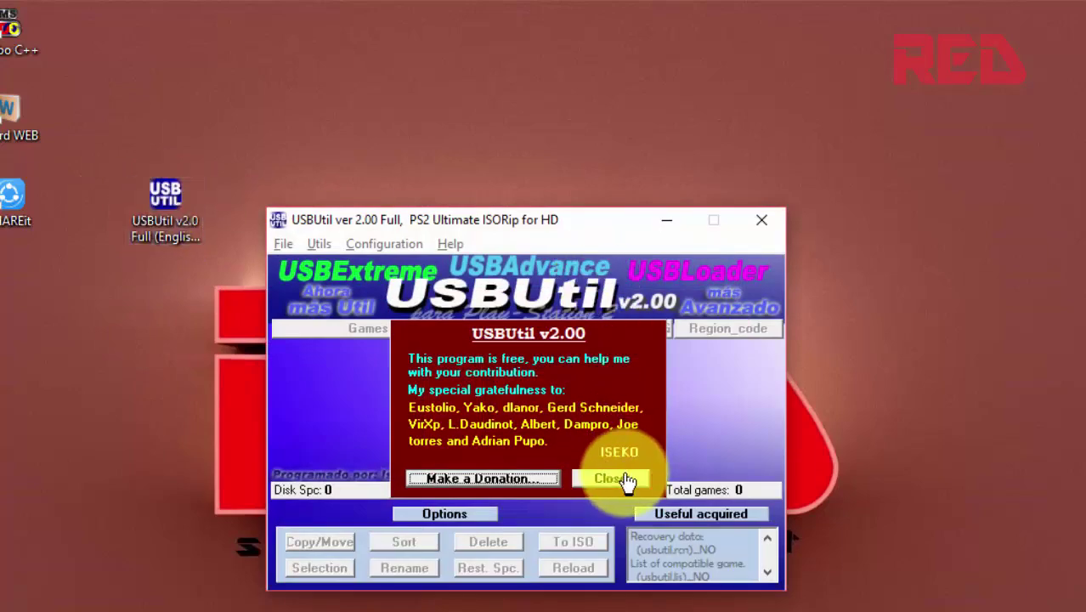
click(624, 479)
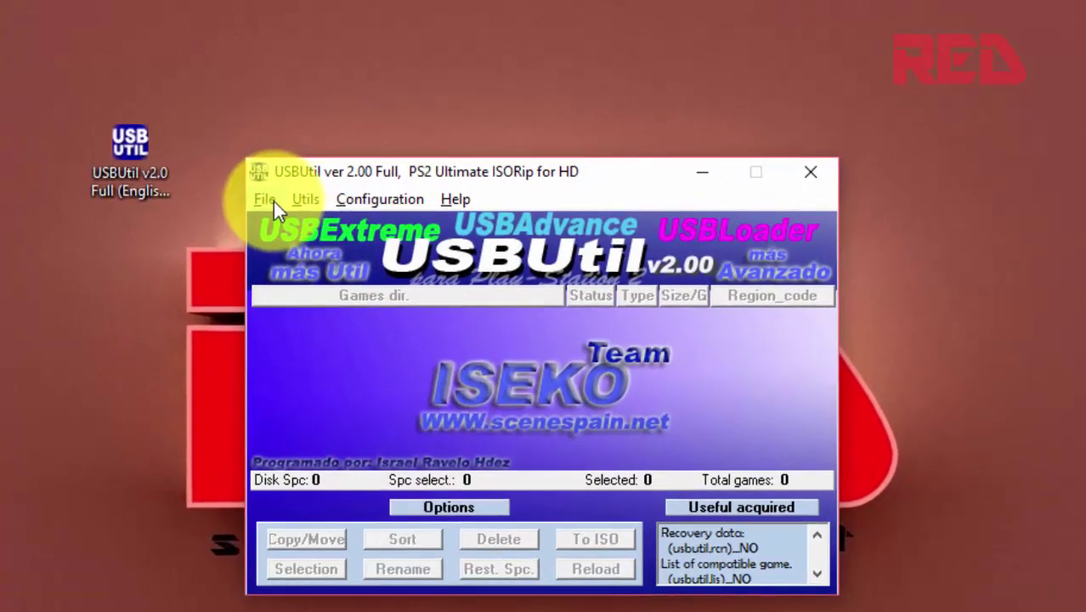
- Open the Create game from ISO dialog and look through the source folders on C:\
click(284, 244)
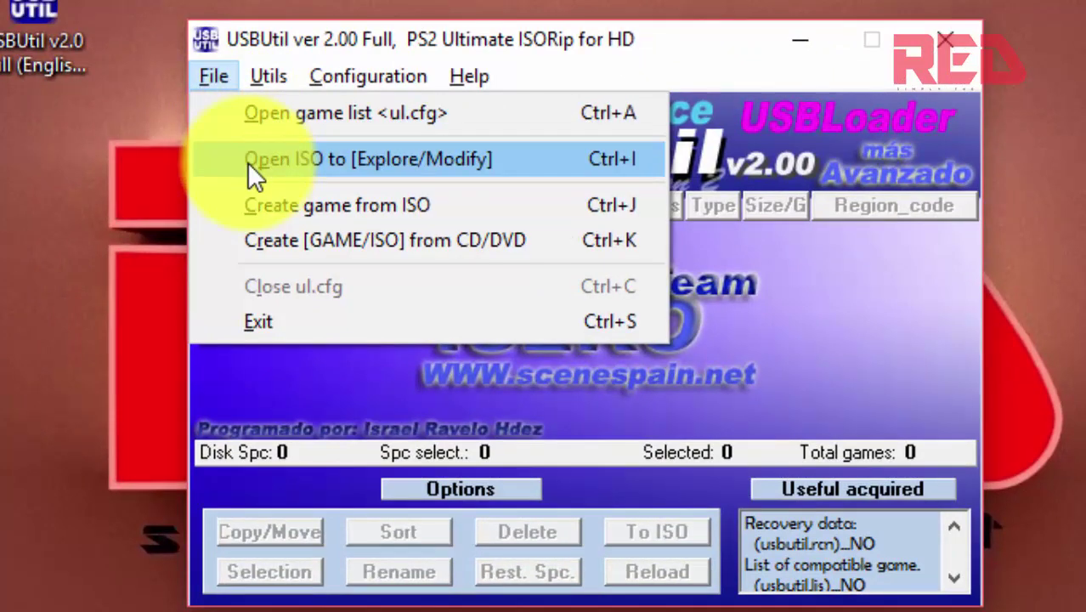
click(272, 210)
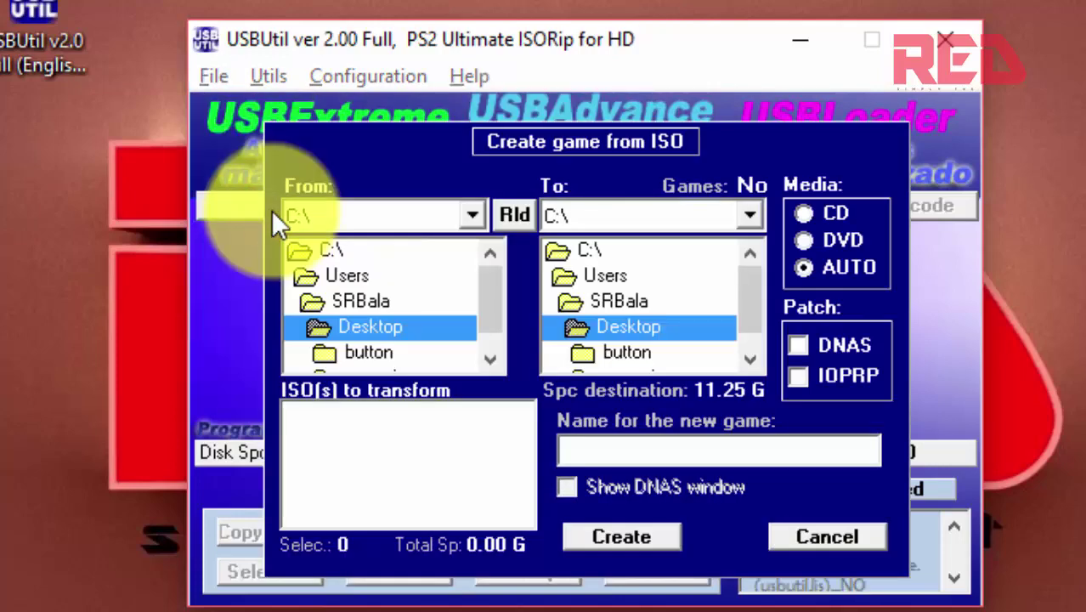
click(497, 294)
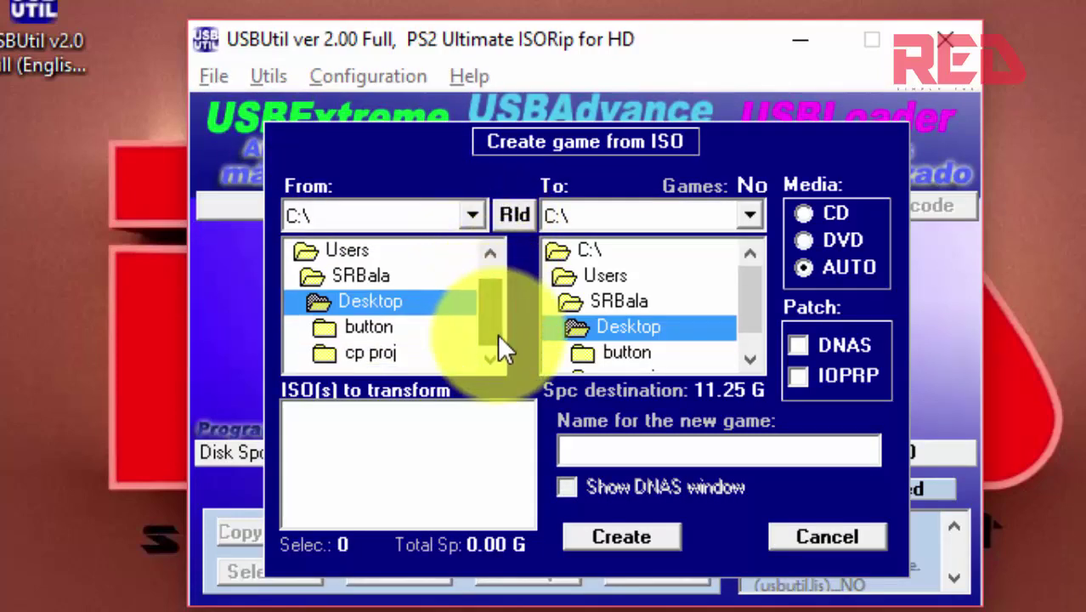
- Set the source drive to G:\ and look through its folders for the game ISO
click(470, 213)
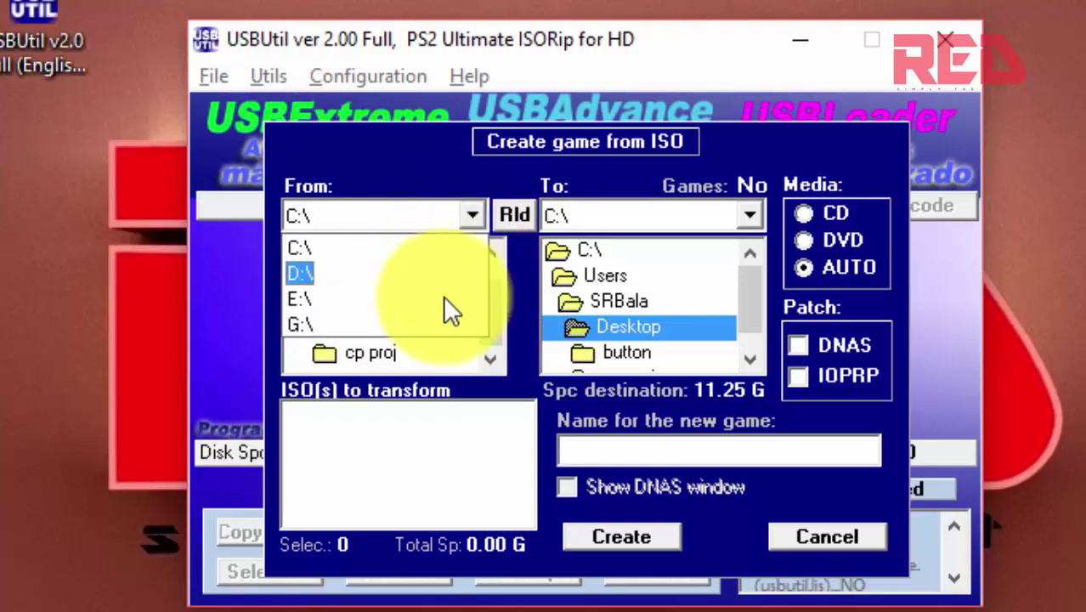
click(443, 321)
drag(500, 296, 503, 353)
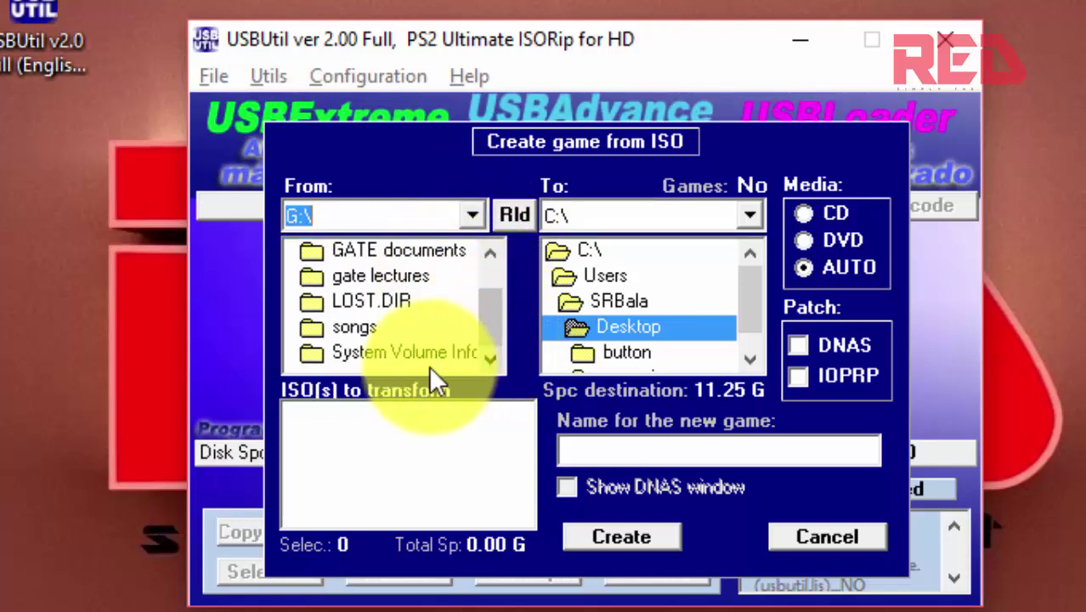
click(490, 358)
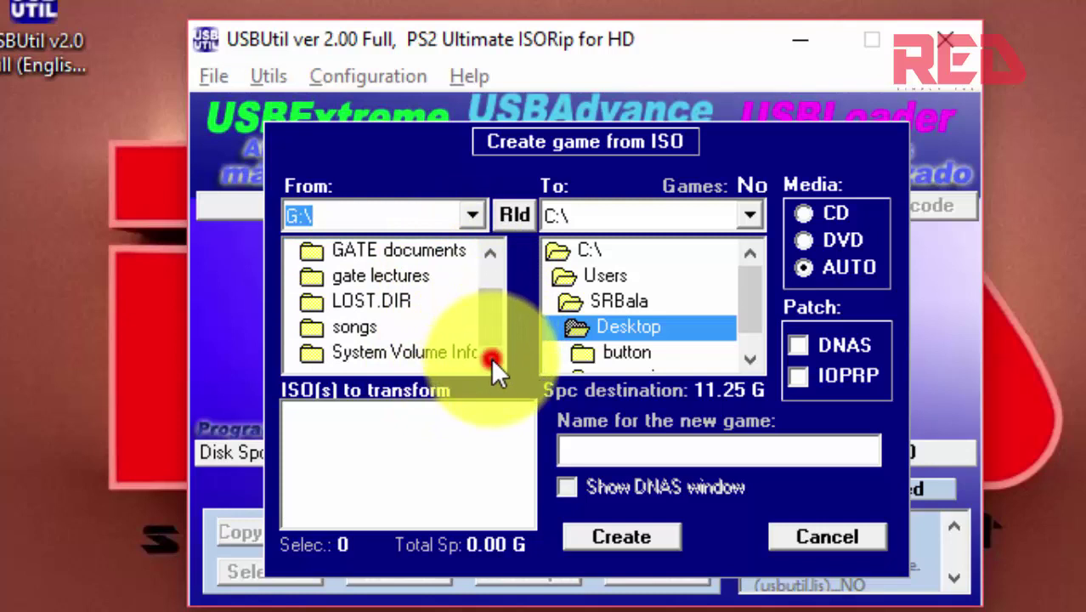
click(501, 309)
click(497, 312)
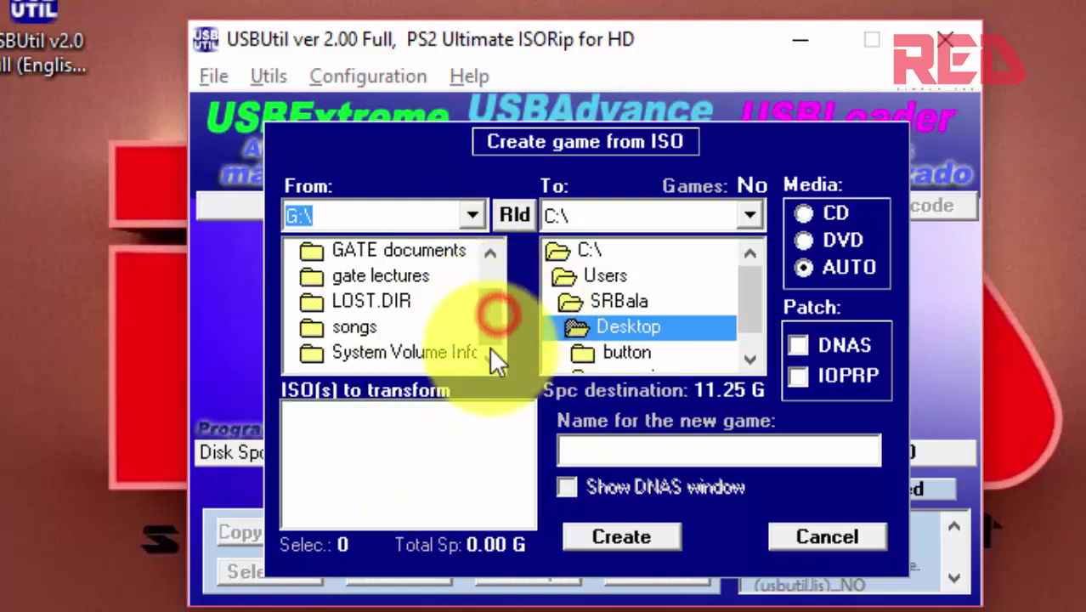
scroll(379, 300, up, 1)
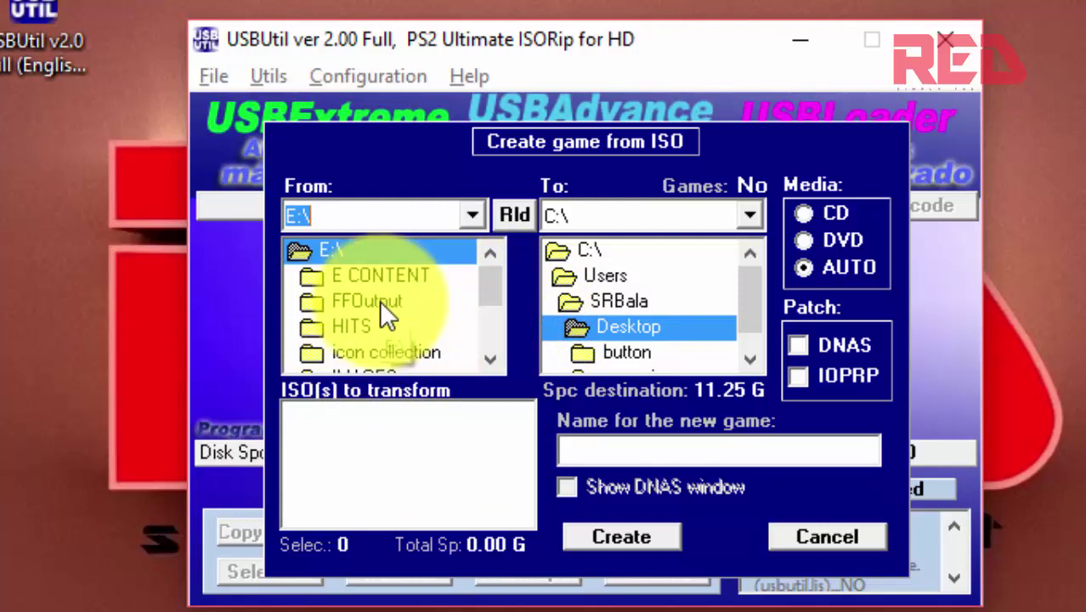
scroll(379, 300, down, 1)
- Switch the source drive to E:\, open its SOFTWARES folder and look through the subfolders
click(468, 217)
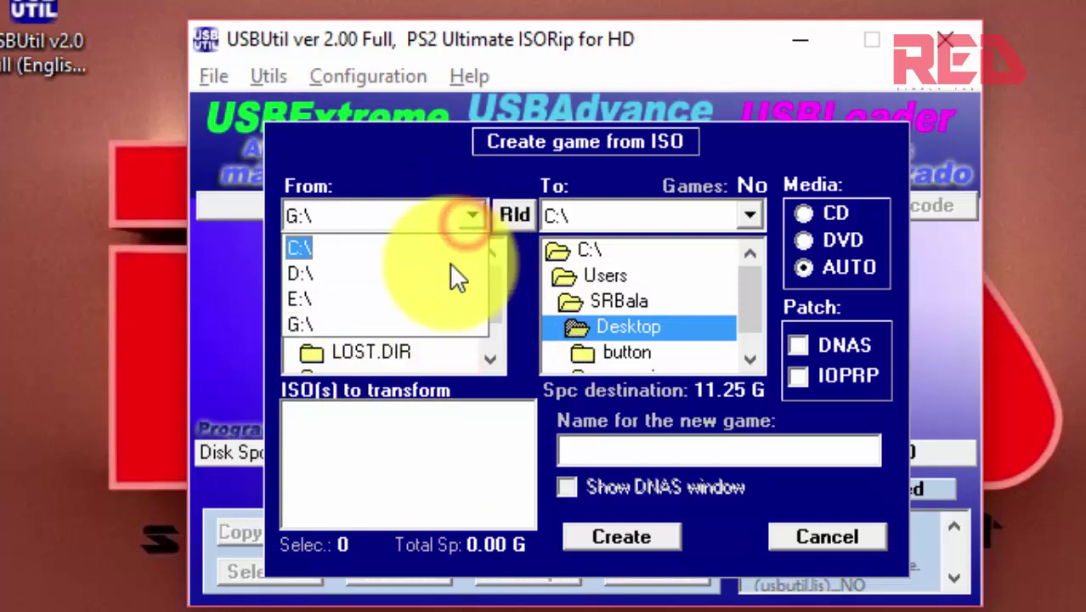
click(443, 296)
drag(485, 274, 490, 319)
click(404, 300)
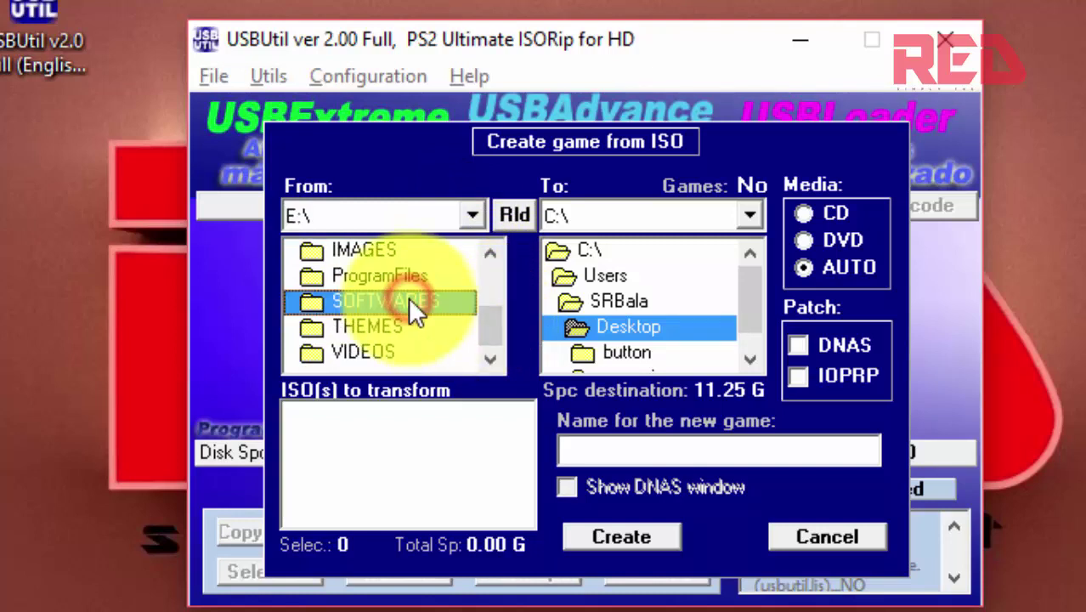
double_click(399, 296)
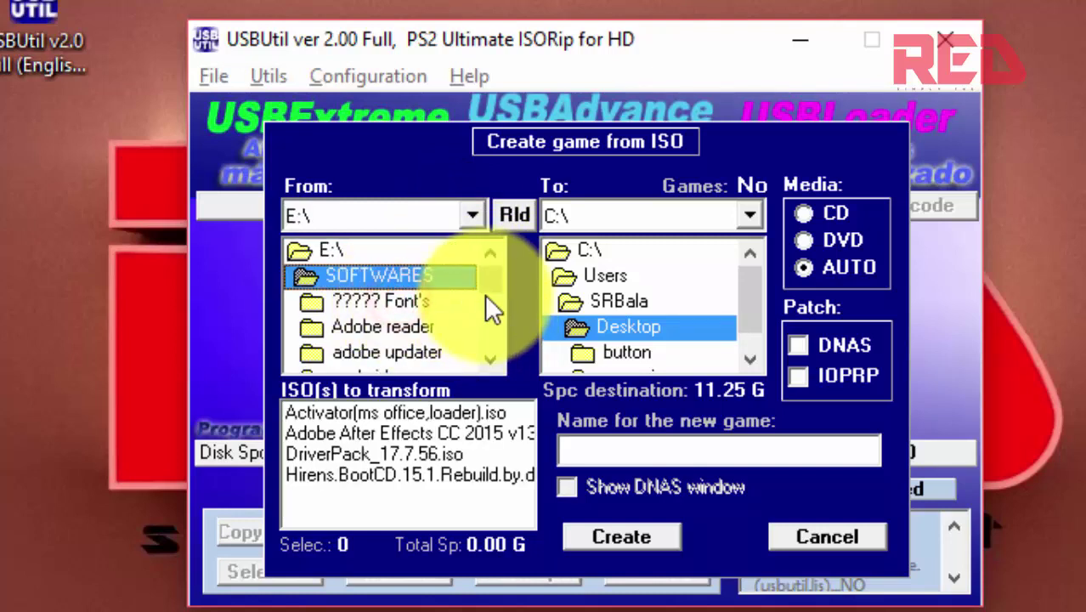
scroll(496, 284, down, 3)
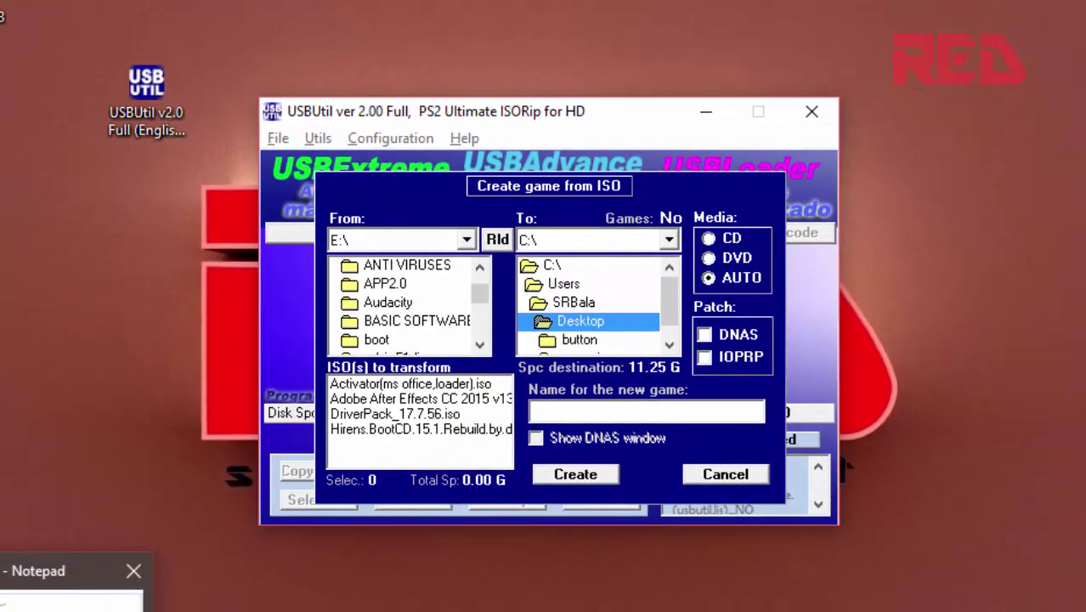
- Switch to the Notepad note and add the line "select the downloaded iso game location." below the SMACKDOWN 2010 entry
click(34, 570)
click(1005, 272)
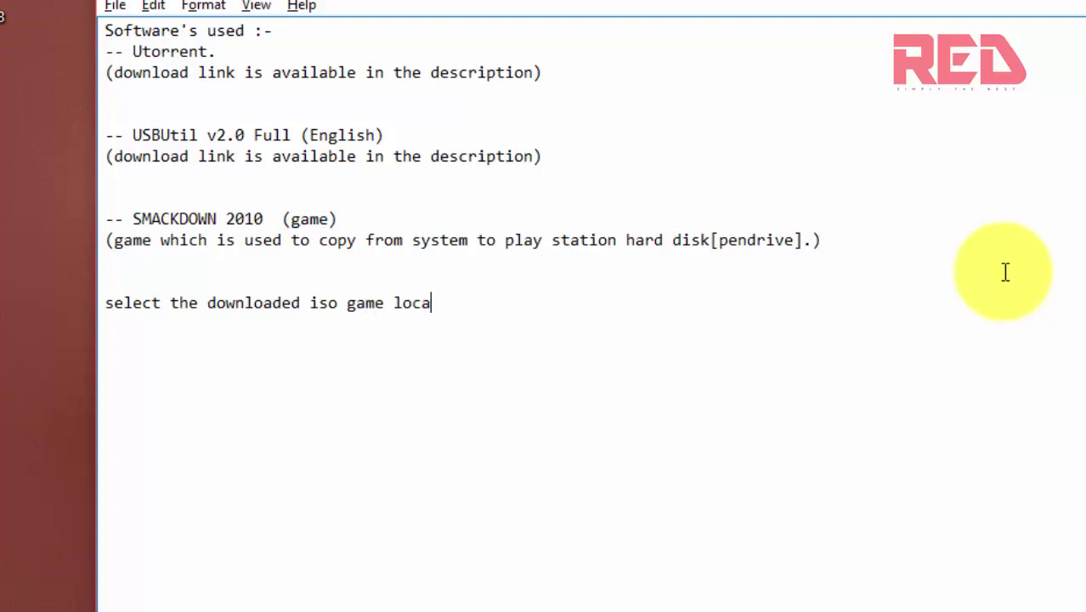
text(on)
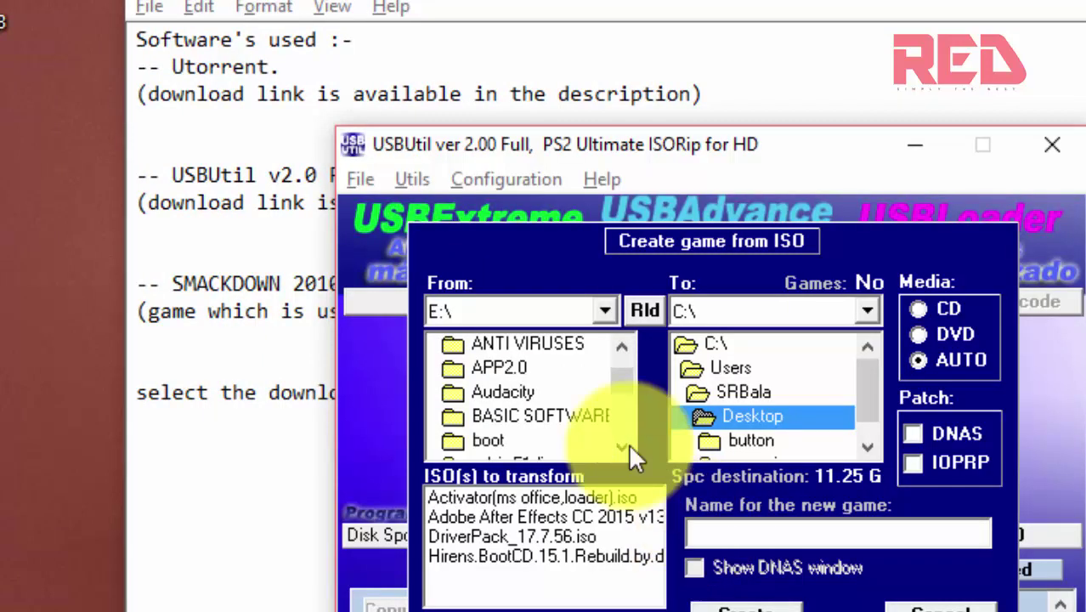
- Back in USBUtil, set the source location to the ps2 folder inside E:\SOFTWARES and highlight its PS2Loader subfolder
click(604, 313)
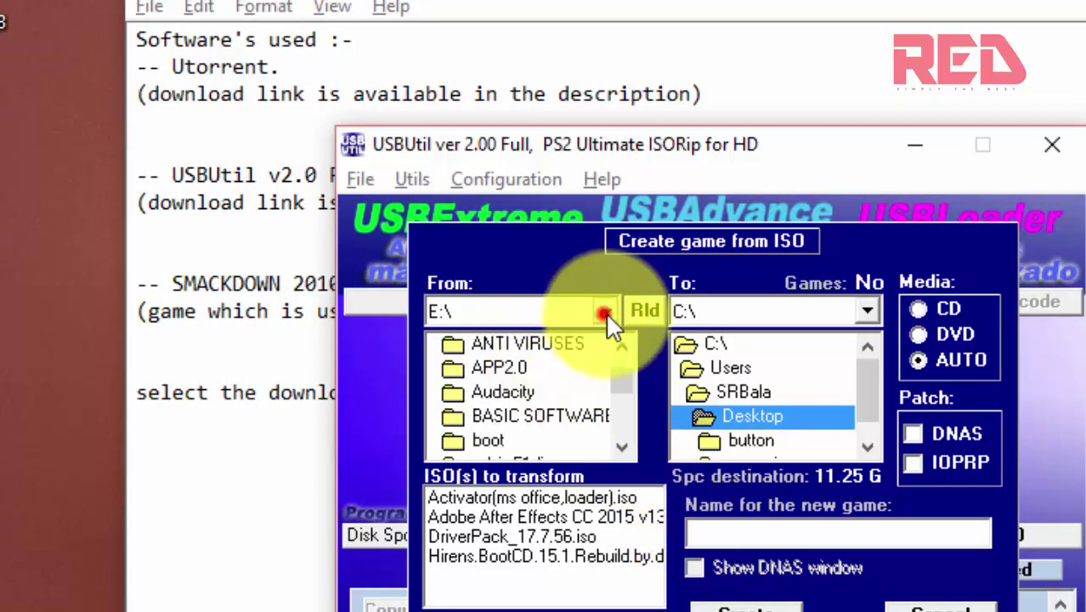
click(582, 387)
drag(613, 394, 637, 405)
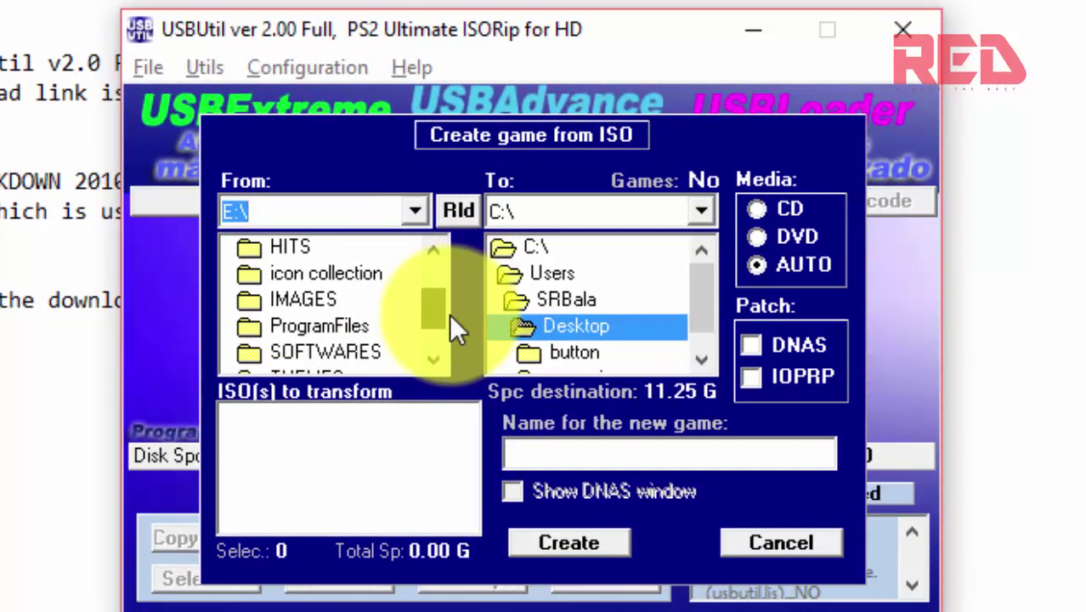
double_click(373, 347)
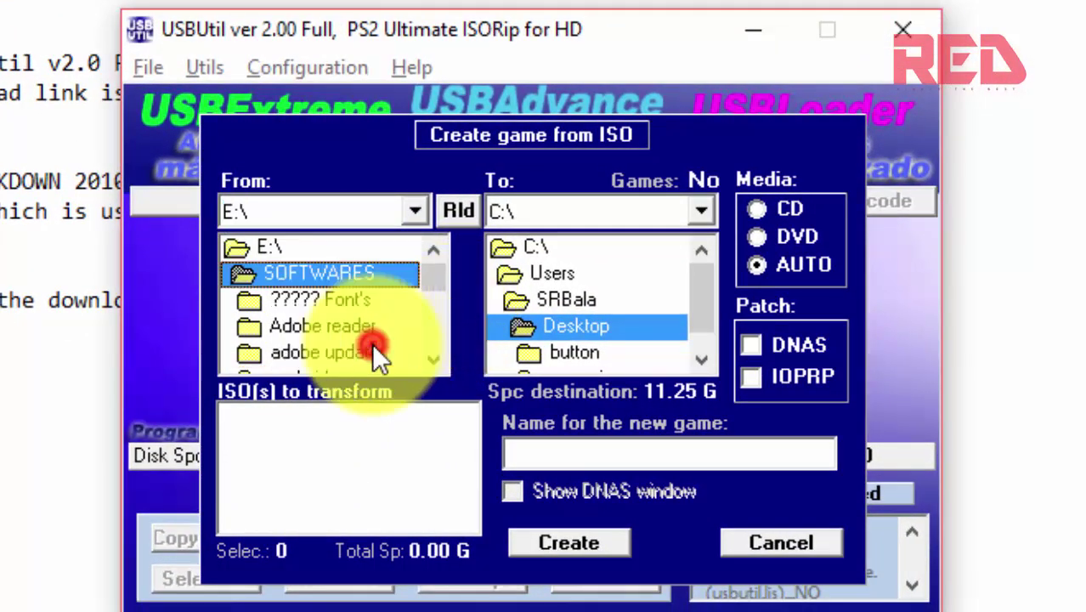
click(436, 363)
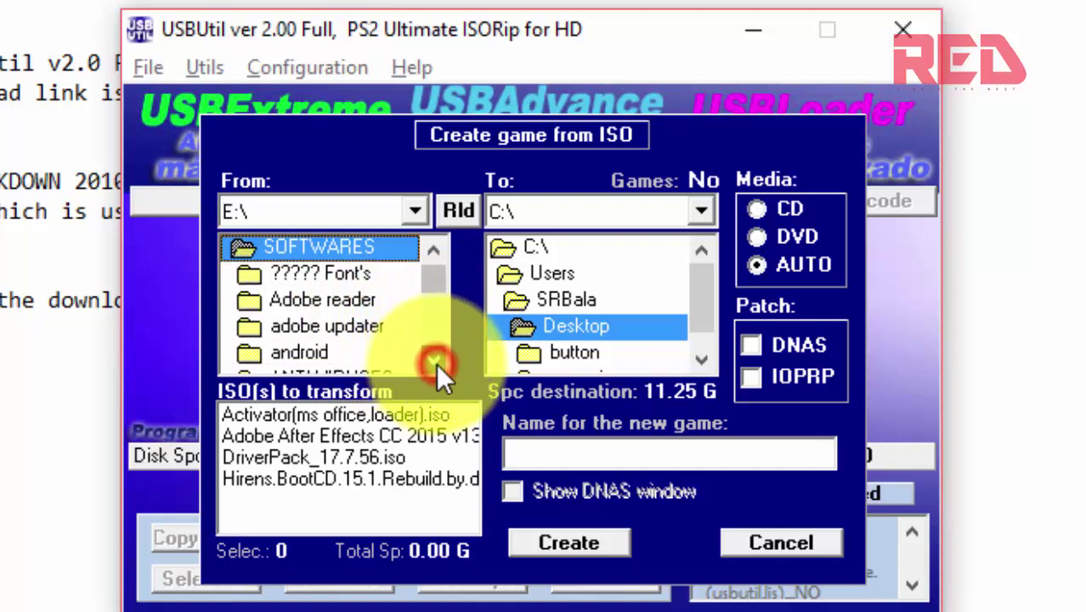
click(436, 363)
click(436, 363)
click(436, 363)
click(436, 363)
click(436, 363)
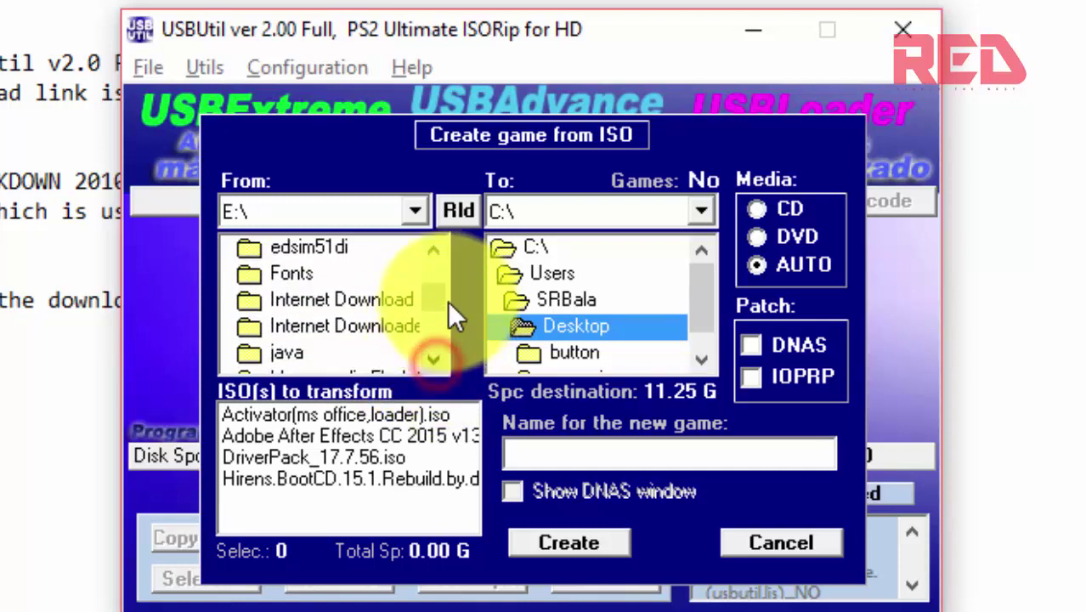
drag(446, 305, 449, 327)
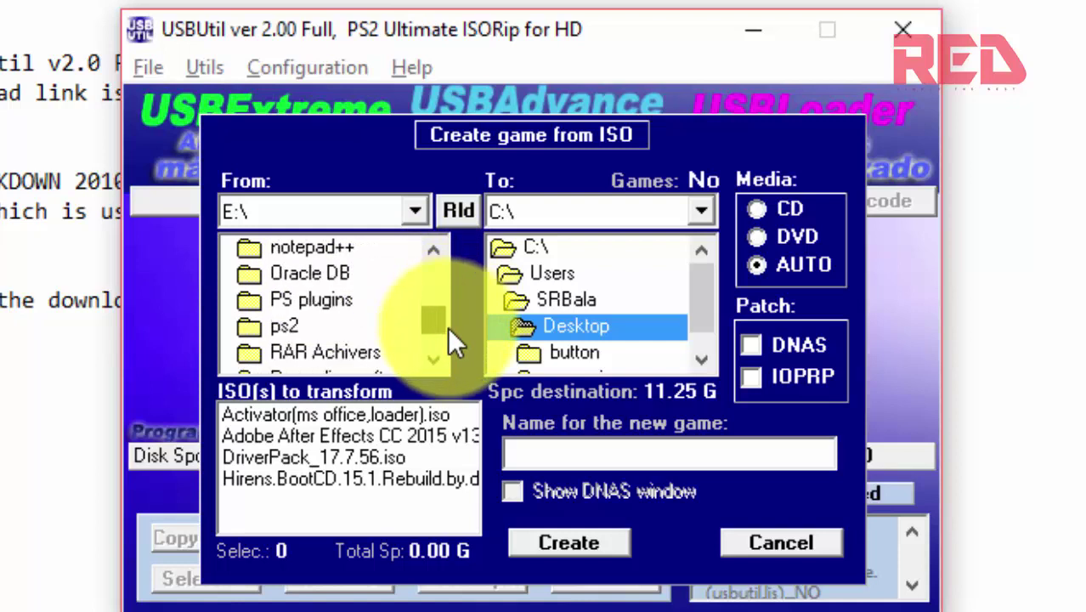
double_click(261, 325)
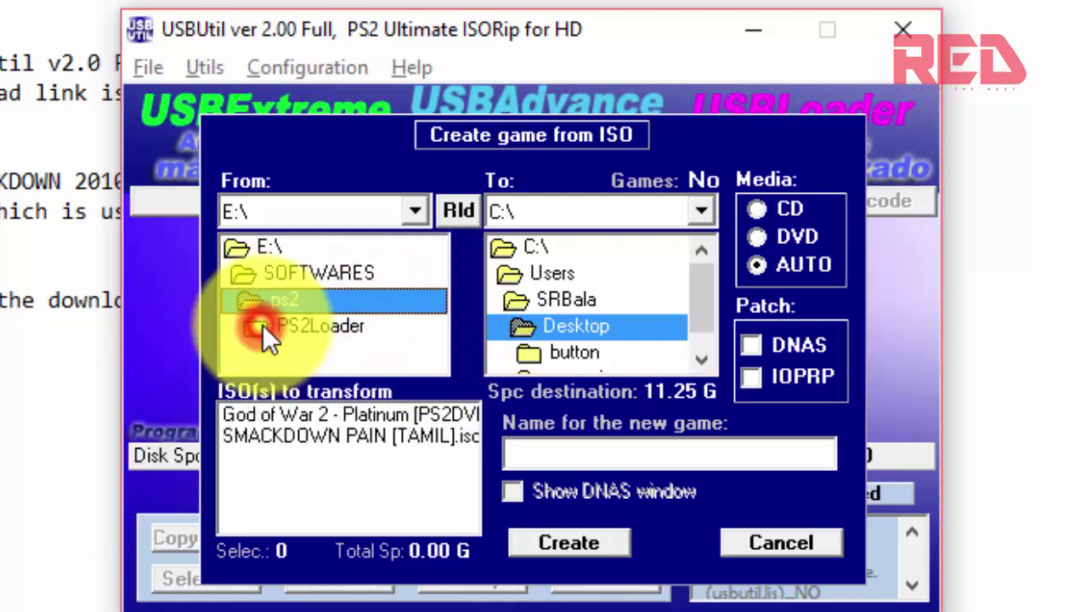
click(333, 331)
- Choose SMACKDOWN PAIN [TAMIL].iso as the ISO to transform and select the whole text of the new game's name
click(336, 422)
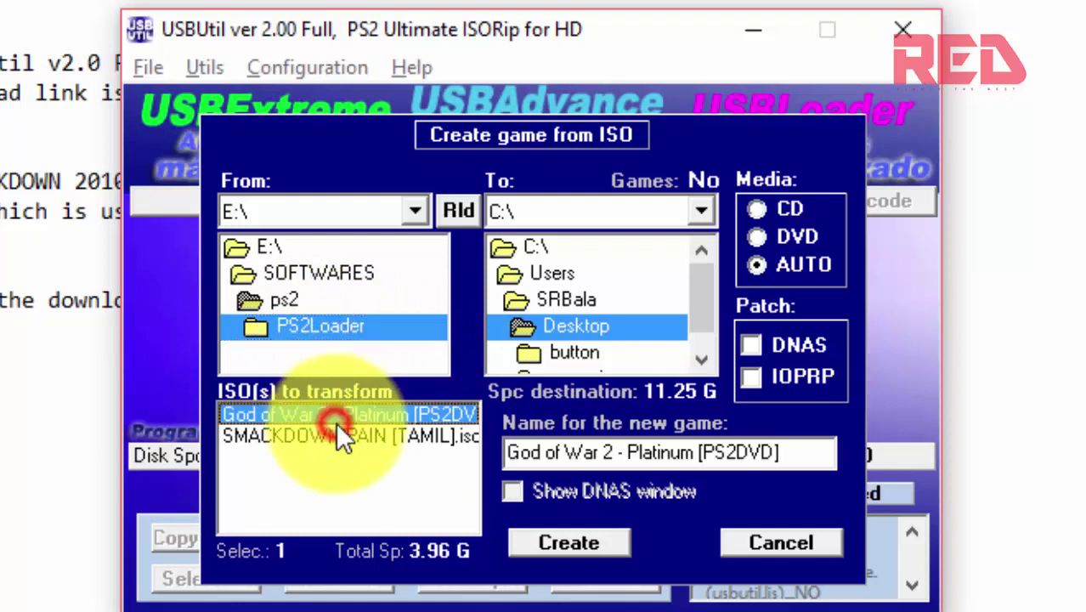
click(345, 435)
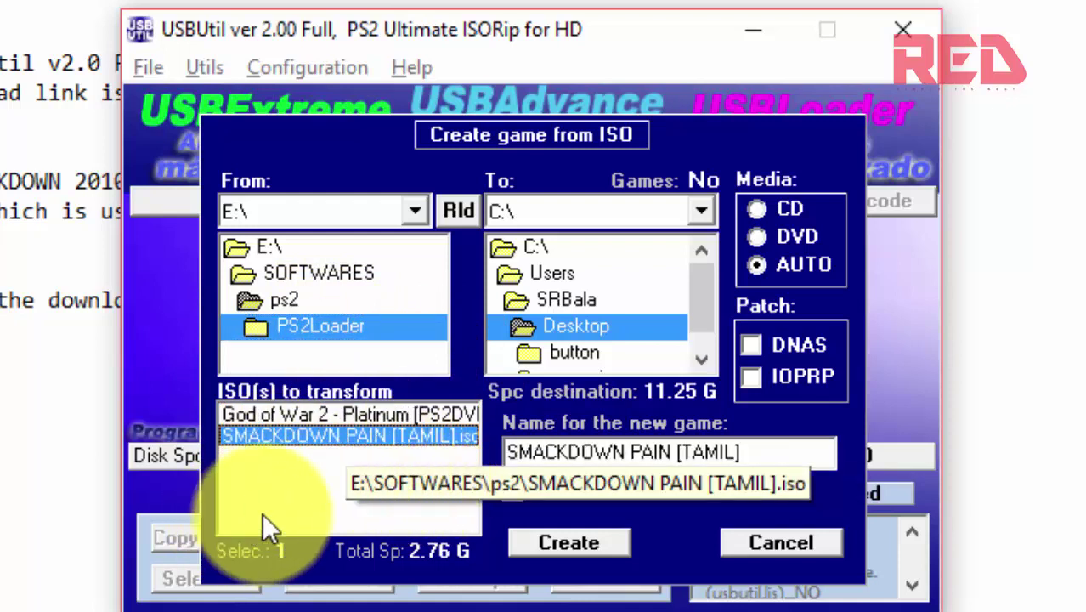
click(287, 498)
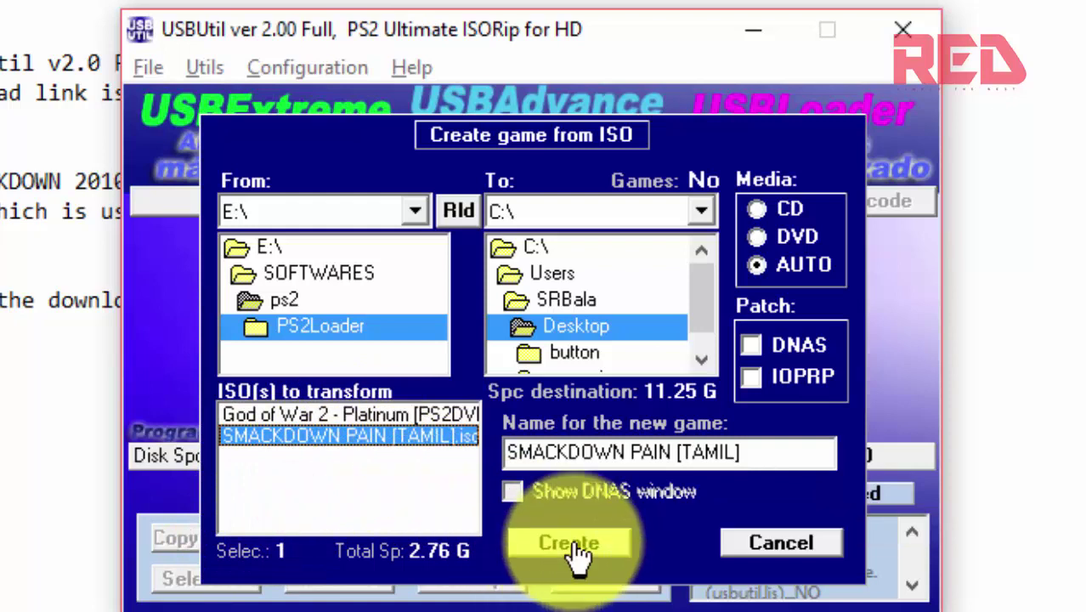
drag(756, 455, 508, 452)
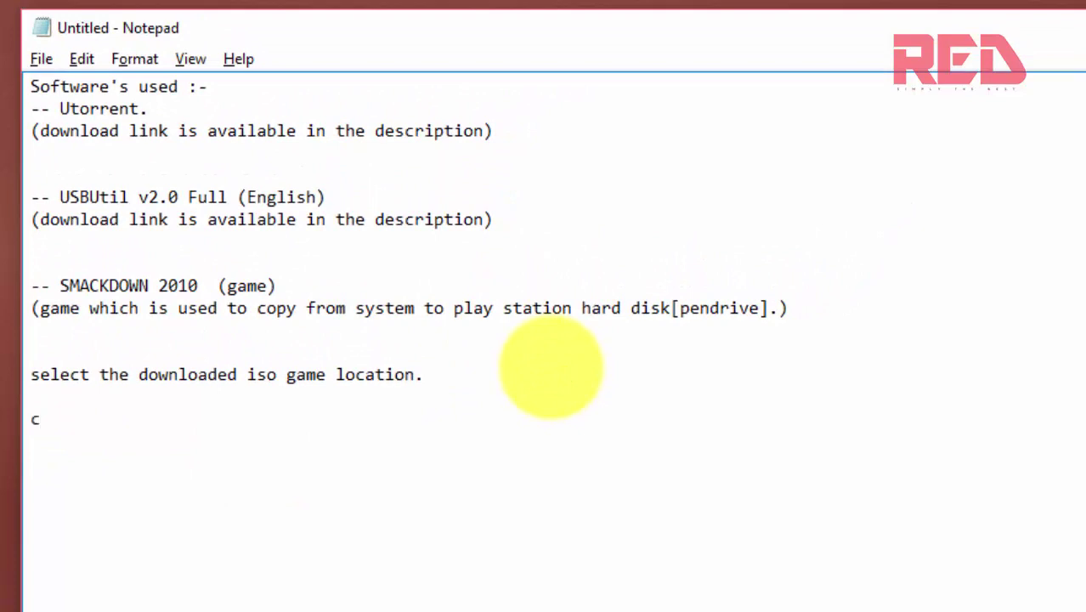
- Add the line "create the name of the game" to the Notepad note
text(reate th)
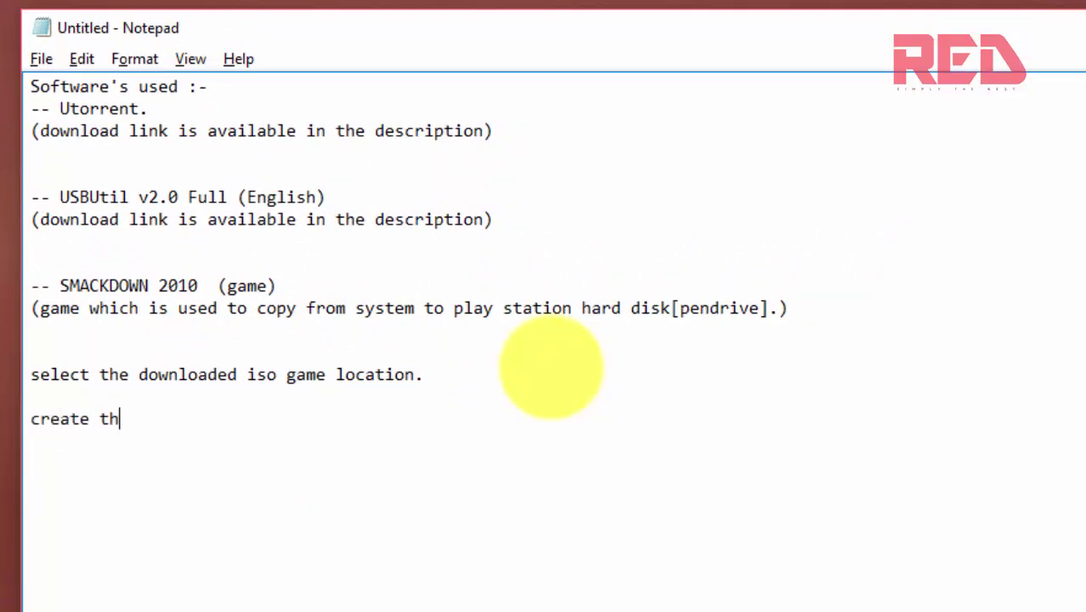
text(e name of )
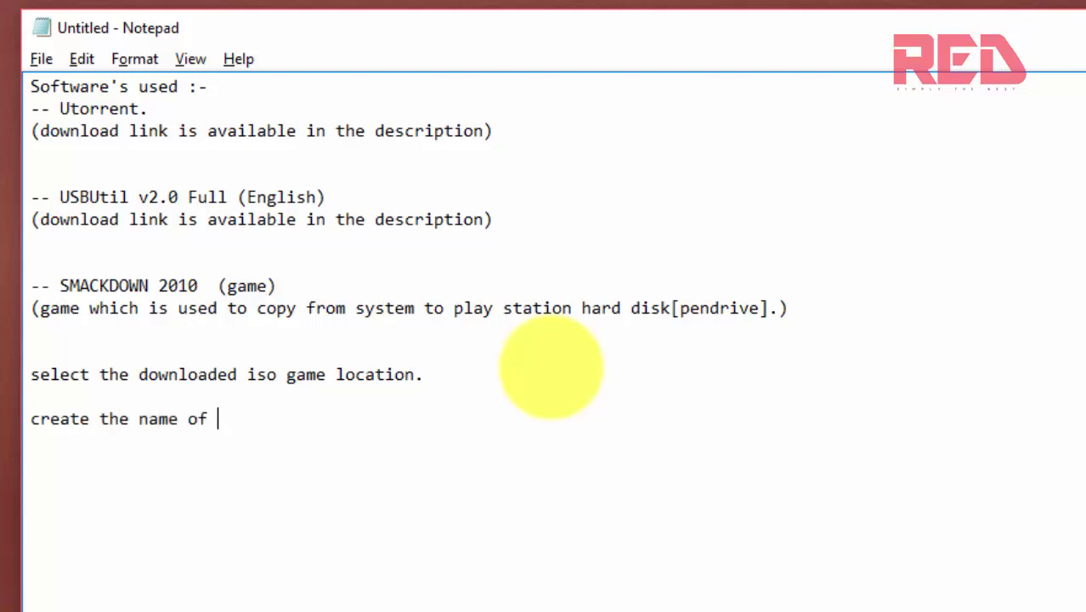
text(the game)
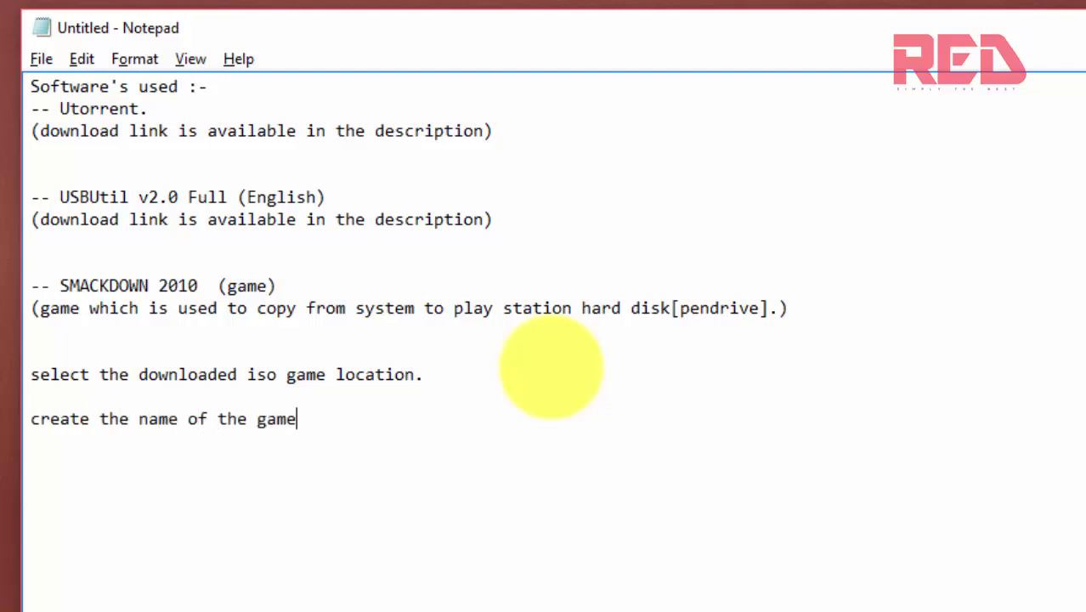
- Switch back to USBUtil and name the new game "smackdown vs raw"
key(alt+Tab)
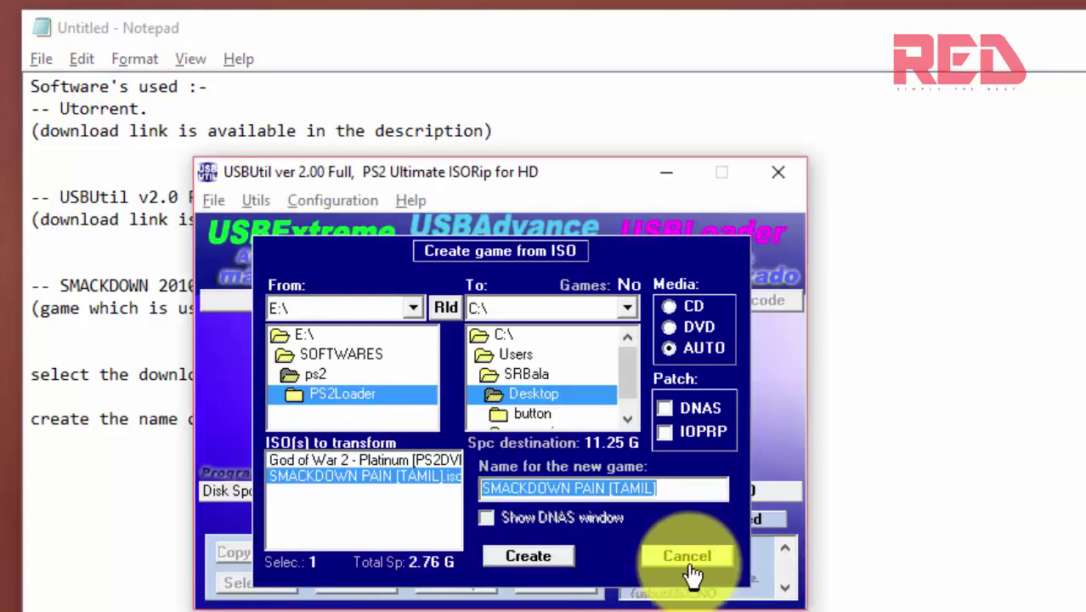
text(\)
key(BackSpace)
text(s)
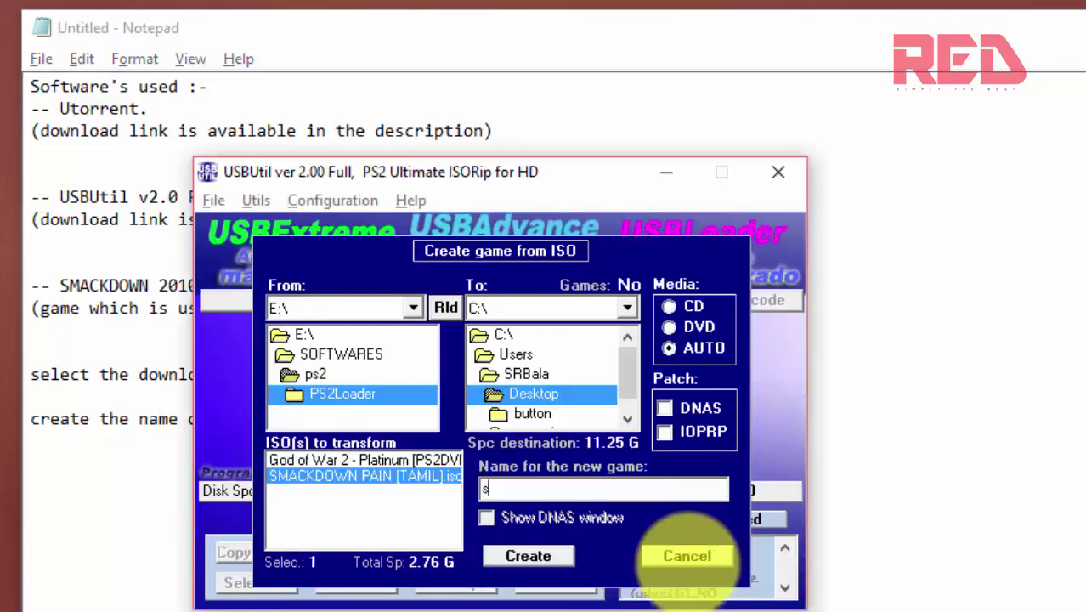
text(mackdown)
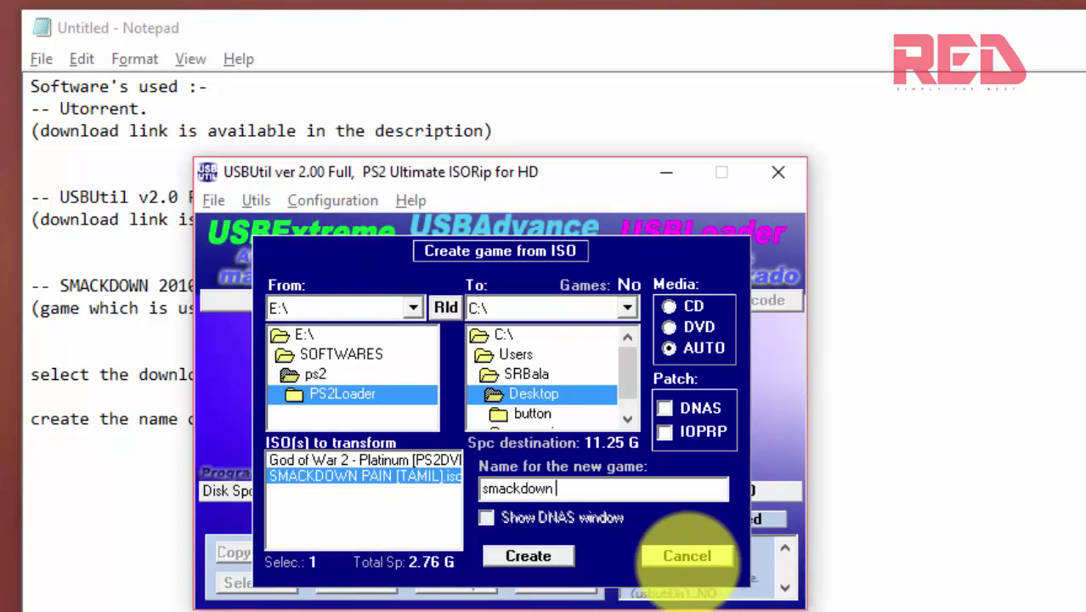
text( vs raw)
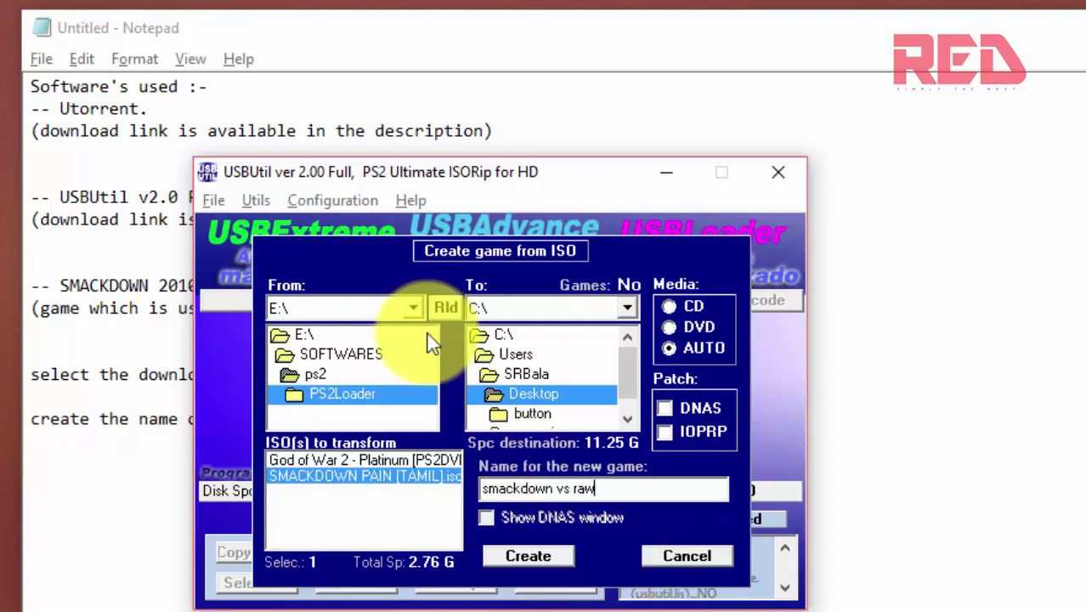
click(629, 374)
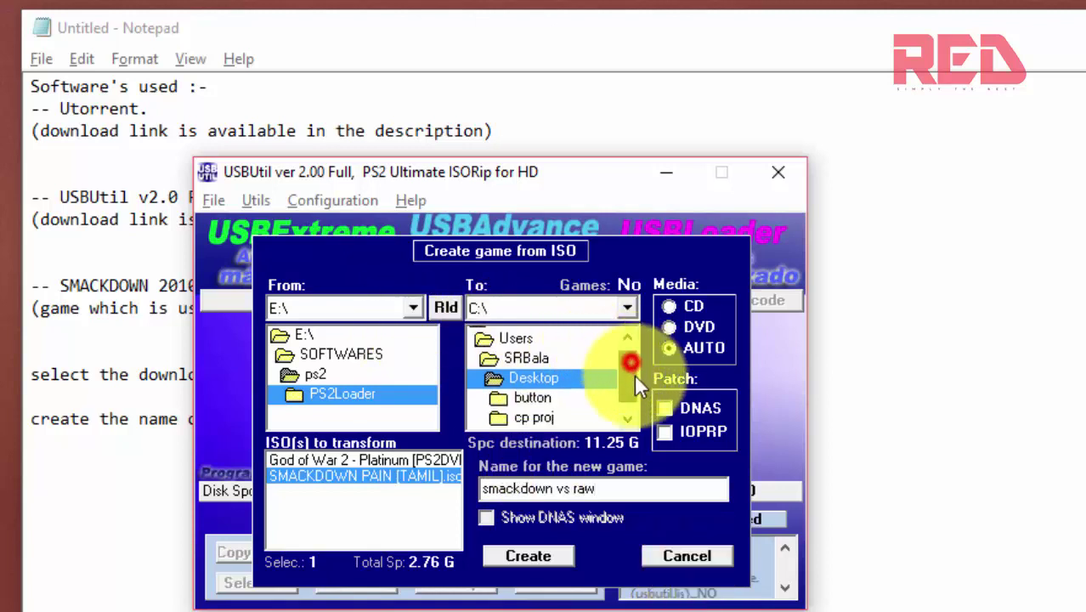
click(627, 308)
click(631, 306)
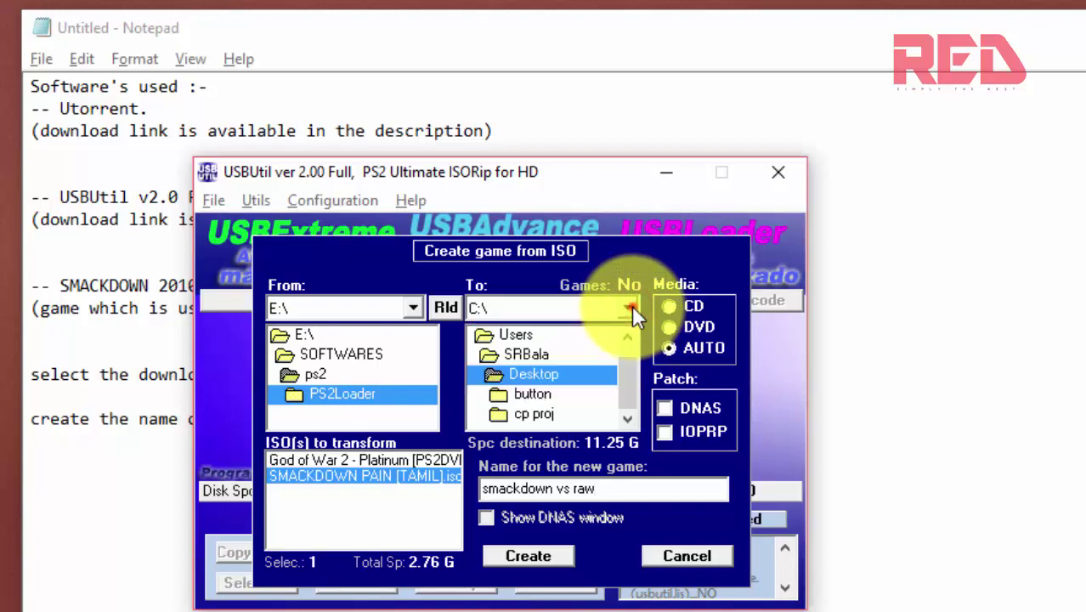
- Switch to Notepad and add the line "select the location where you want to copy the game" below the game name line
click(126, 497)
click(401, 430)
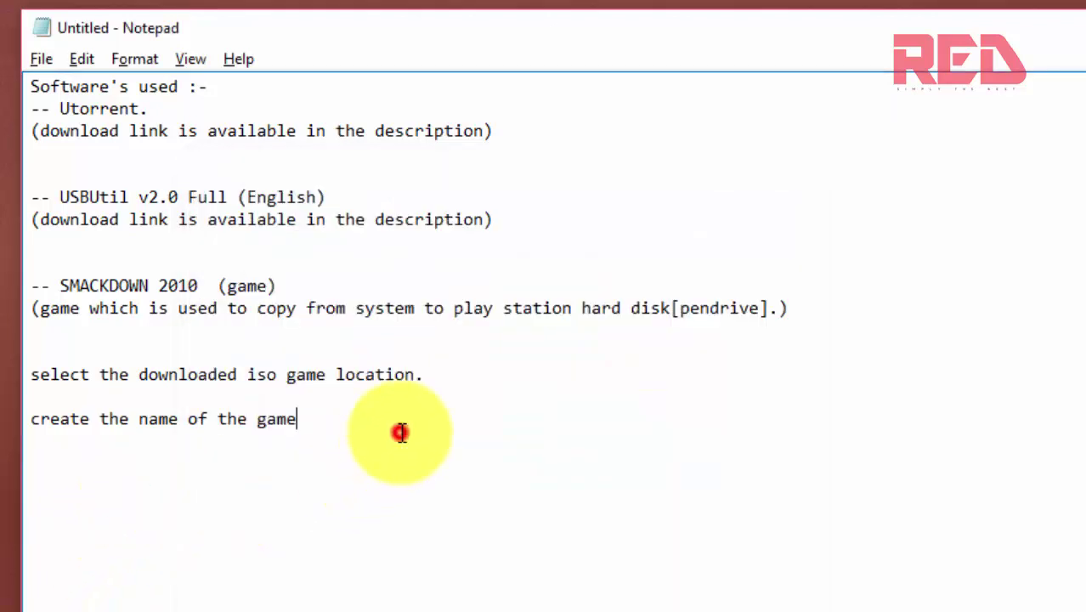
key(Return)
key(Return)
text(select the)
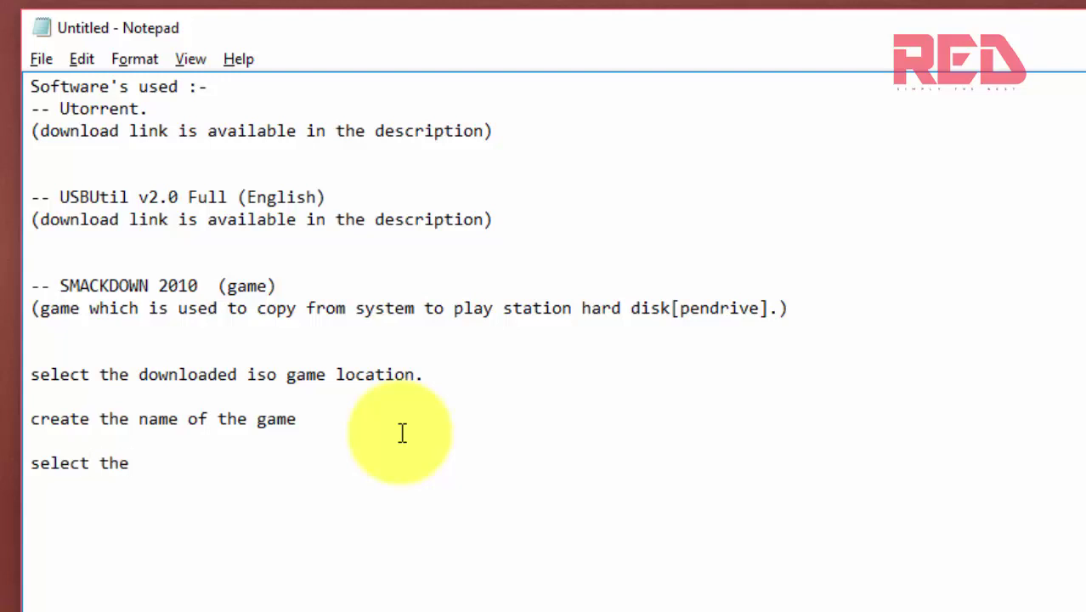
text( location )
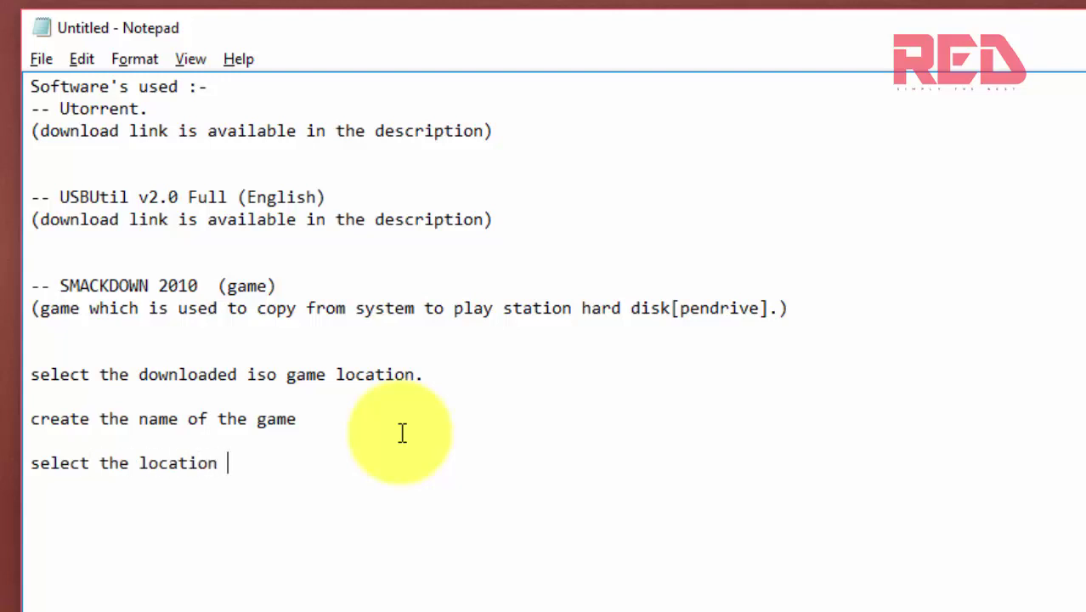
text(where you wan)
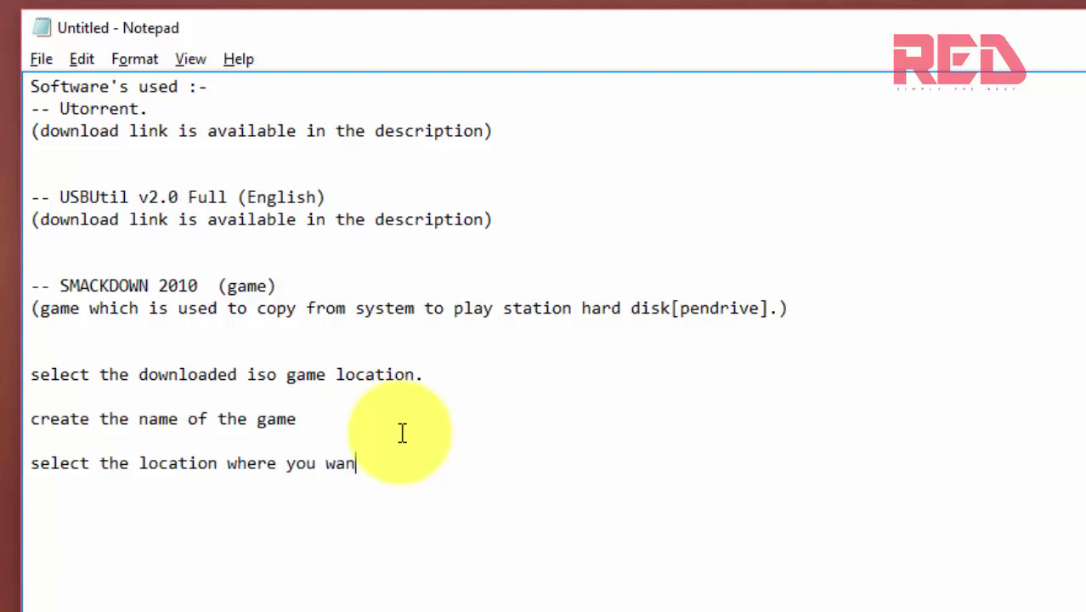
text(t to copy the )
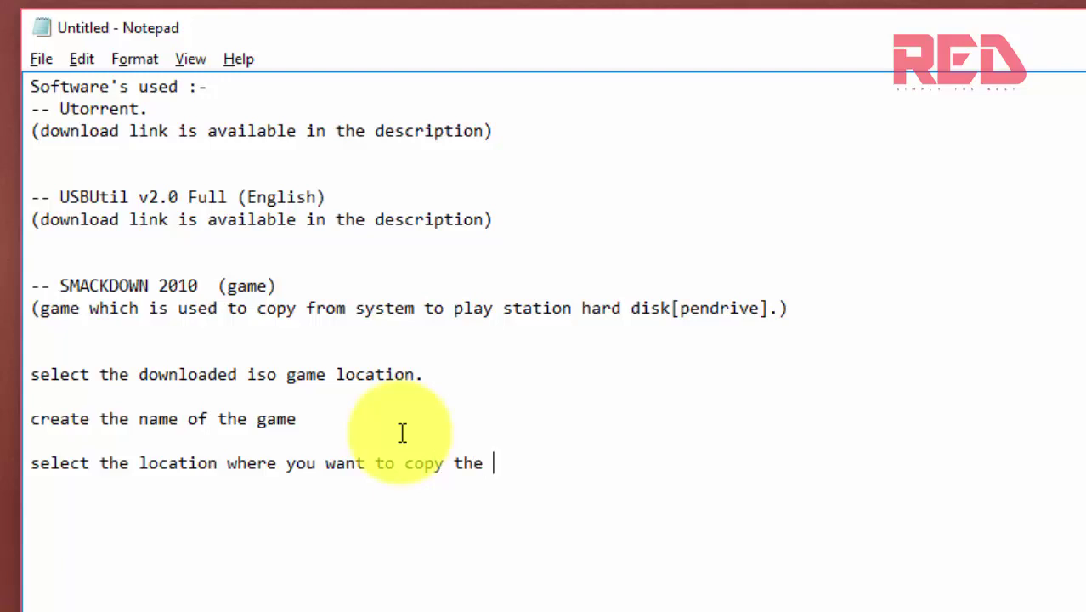
text(game)
- Insert "(game hard disk)" after the word "location" in the last line and end that line with a full stop
key(Left)
key(Left)
key(Left)
key(Left)
key(Left)
key(Left)
key(Left)
key(Left)
key(Left)
key(Left)
key(Left)
key(Left)
key(Left)
key(Left)
key(Left)
key(Left)
key(Left)
key(Left)
key(Left)
key(Left)
key(Left)
key(Left)
key(Left)
key(Left)
key(Left)
key(Left)
key(Left)
key(Left)
key(Left)
key(Left)
text(()
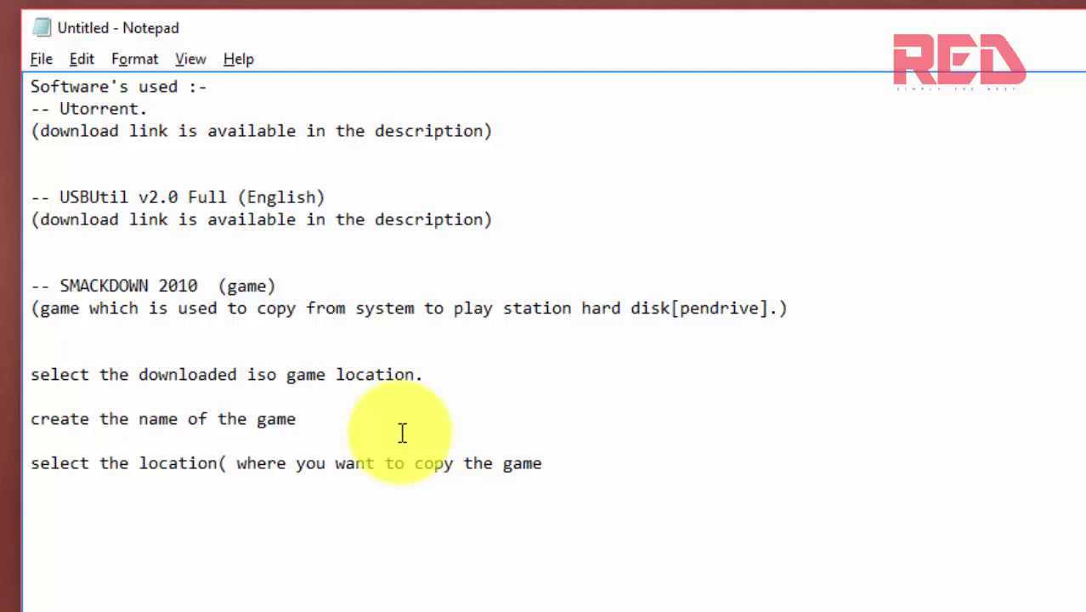
text(game )
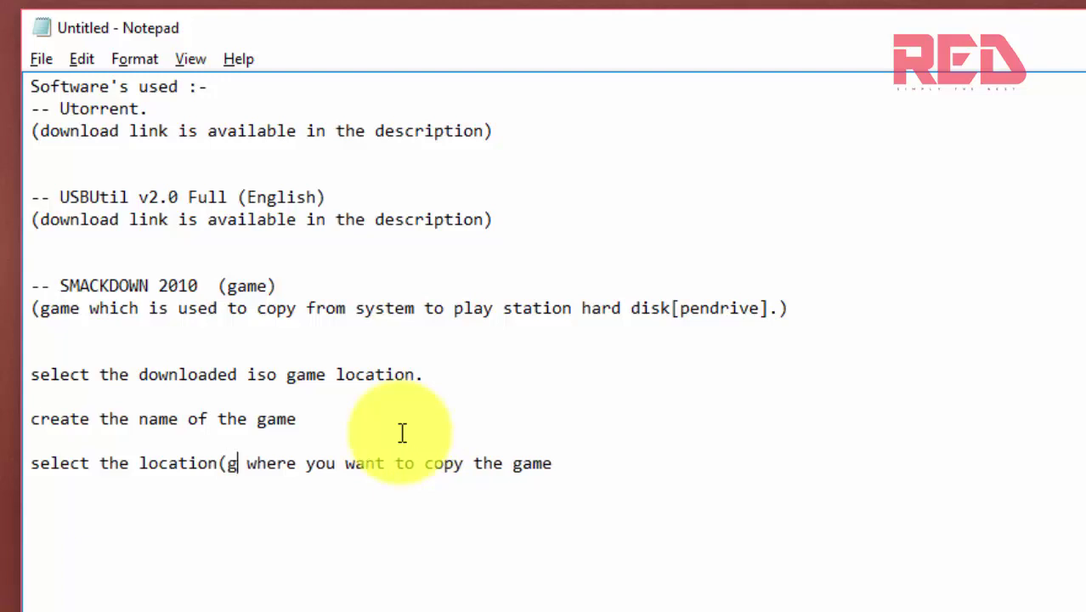
text(hard )
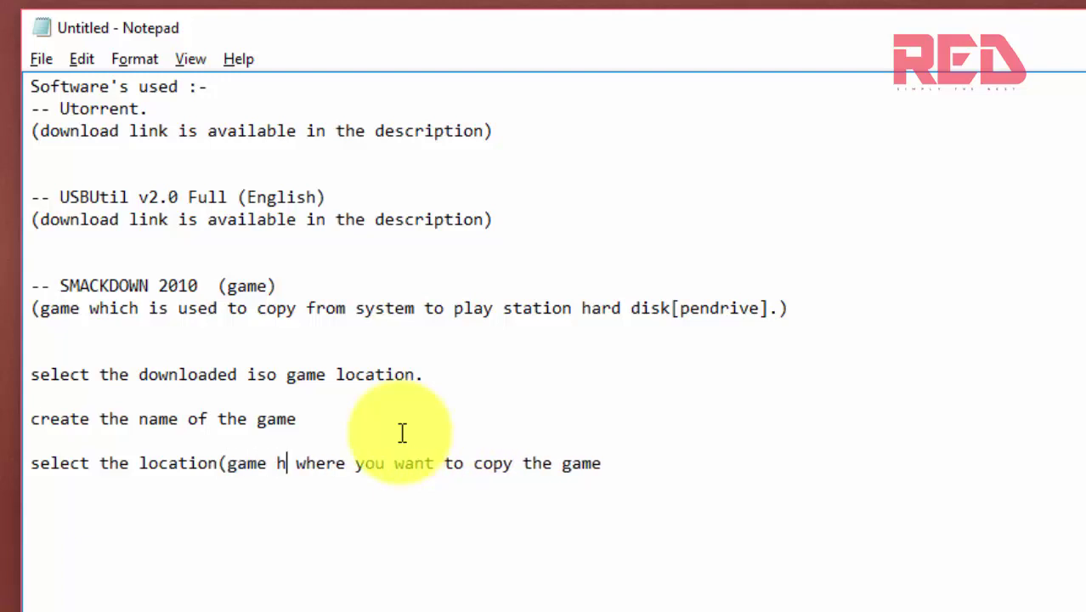
text(disk)
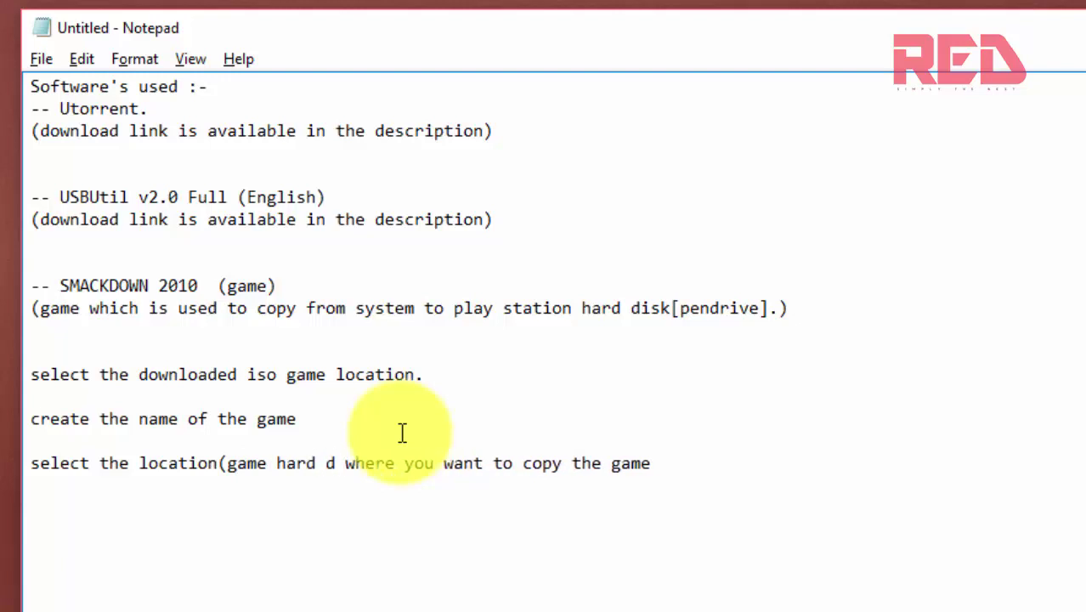
text())
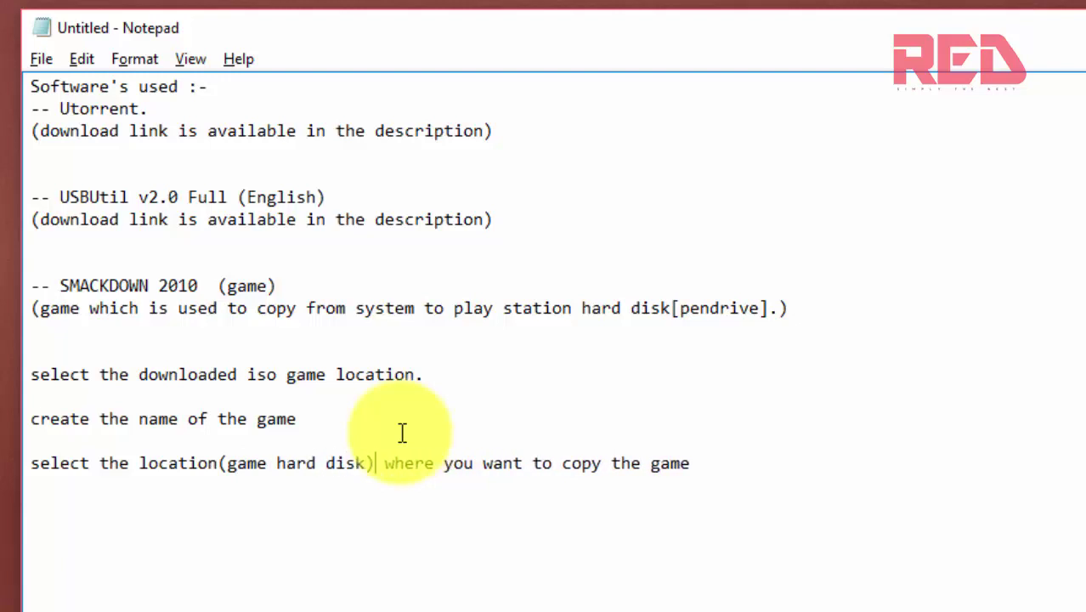
key(End)
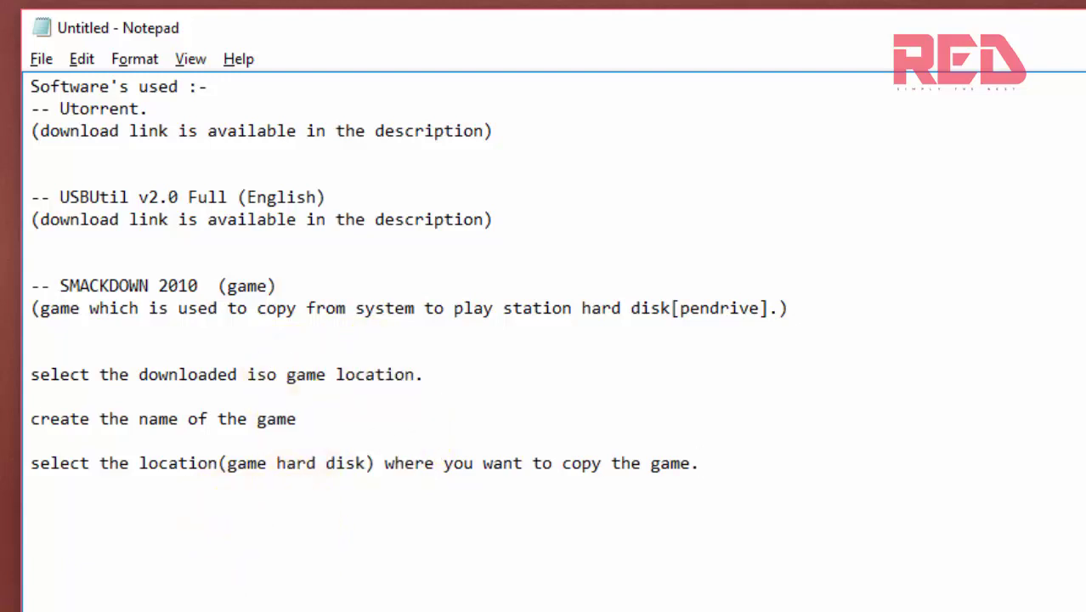
- Return to USBUtil, set the destination drive to G:\ and try to create the game from the selected ISO
click(170, 611)
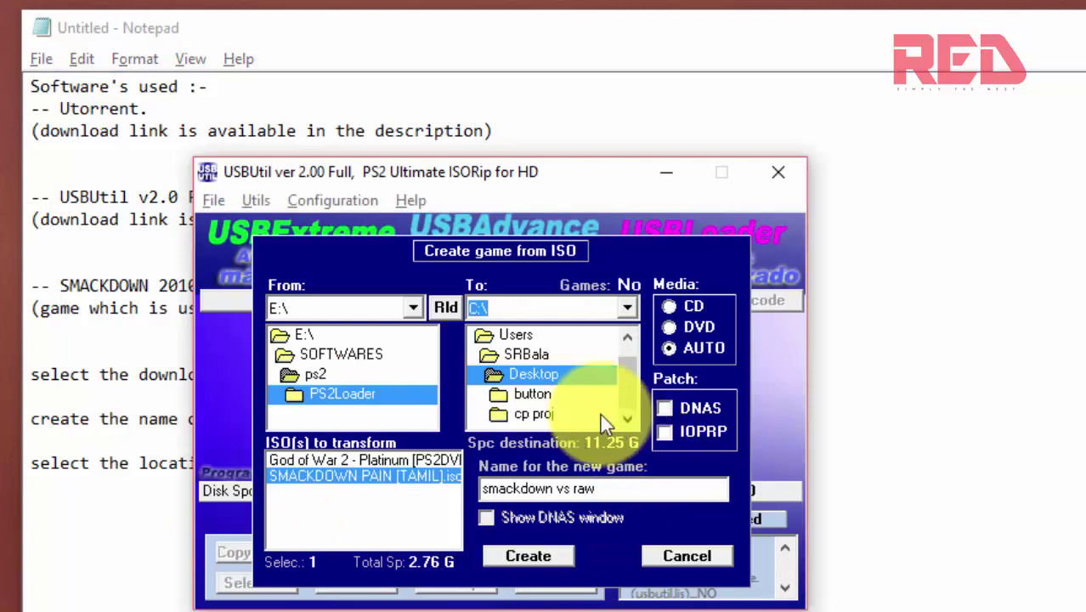
click(629, 309)
click(609, 385)
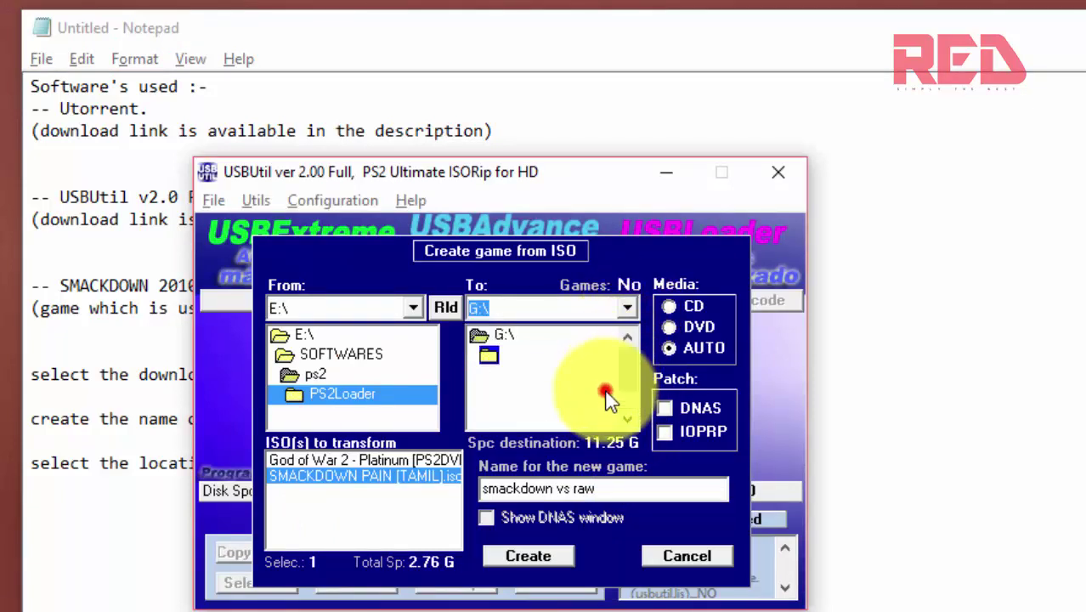
click(545, 557)
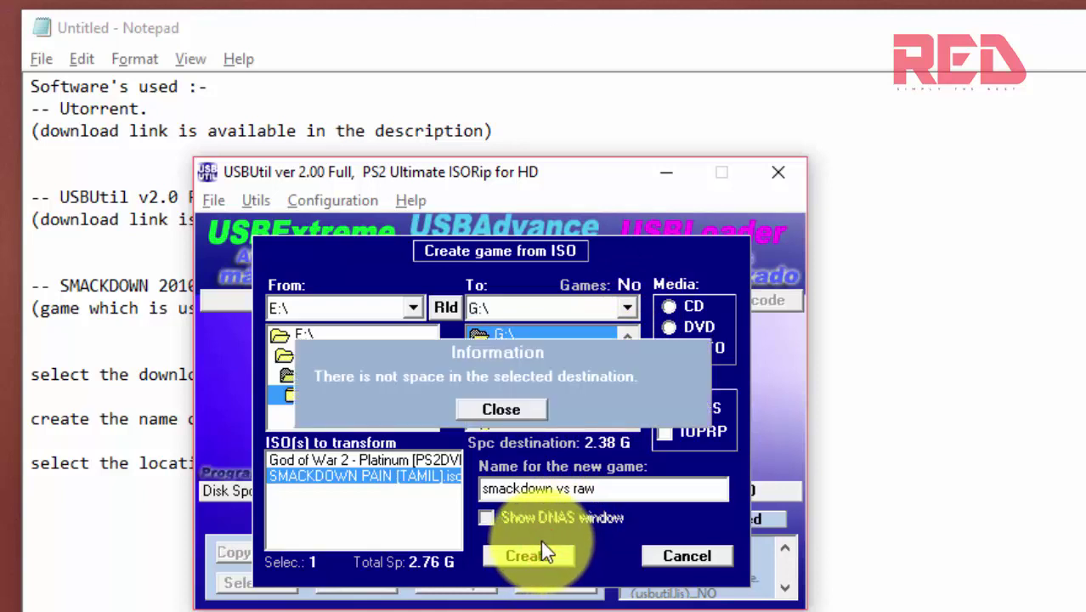
click(501, 409)
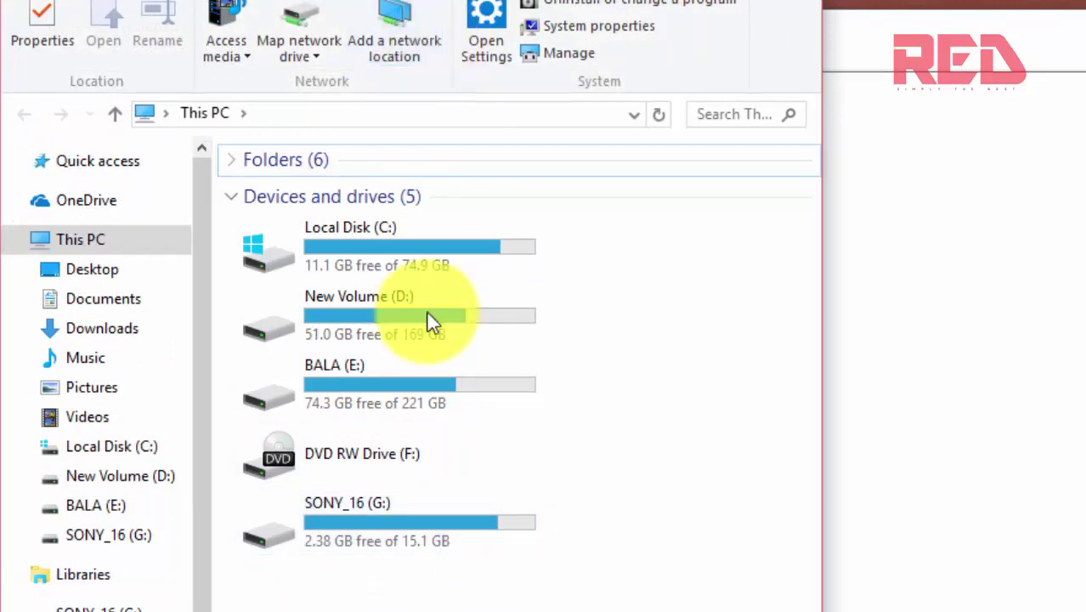
- In File Explorer, format the SONY_16 (G:) drive as FAT32 with the device defaults restored, then close the format dialog
right_click(368, 525)
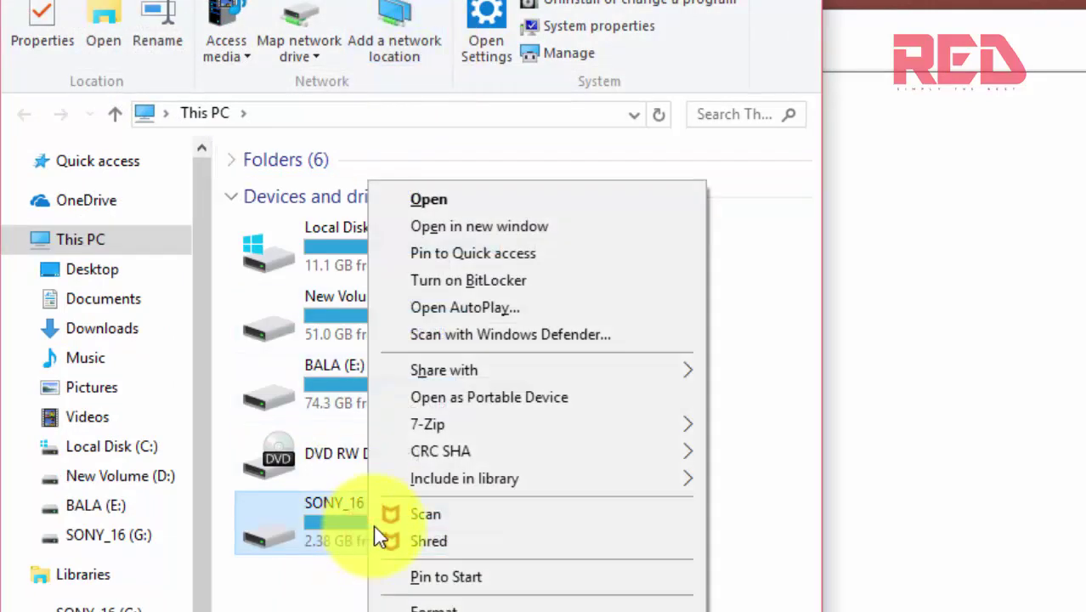
click(544, 607)
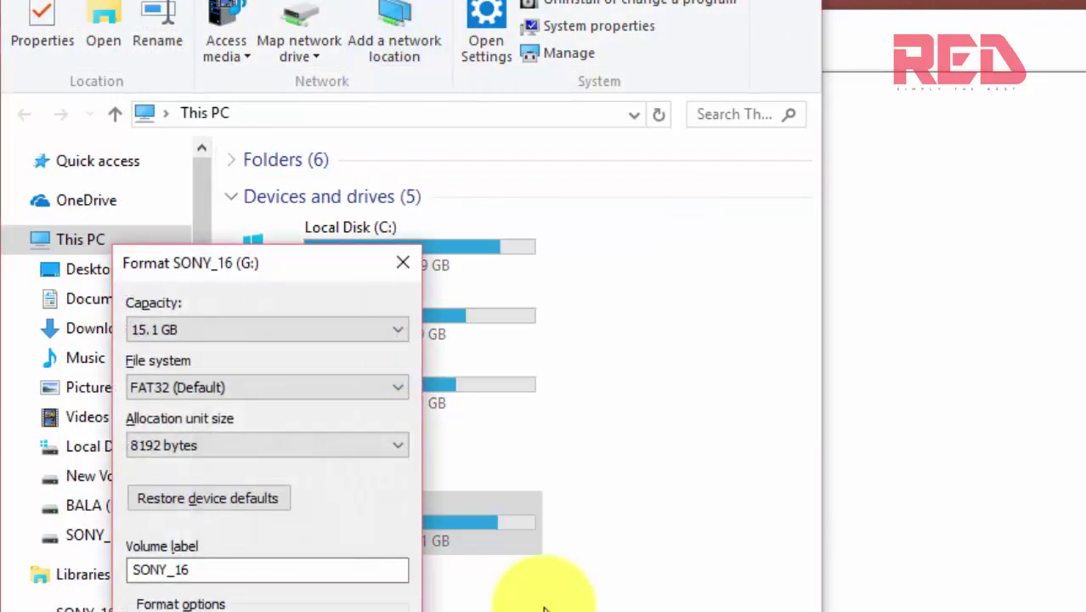
click(223, 498)
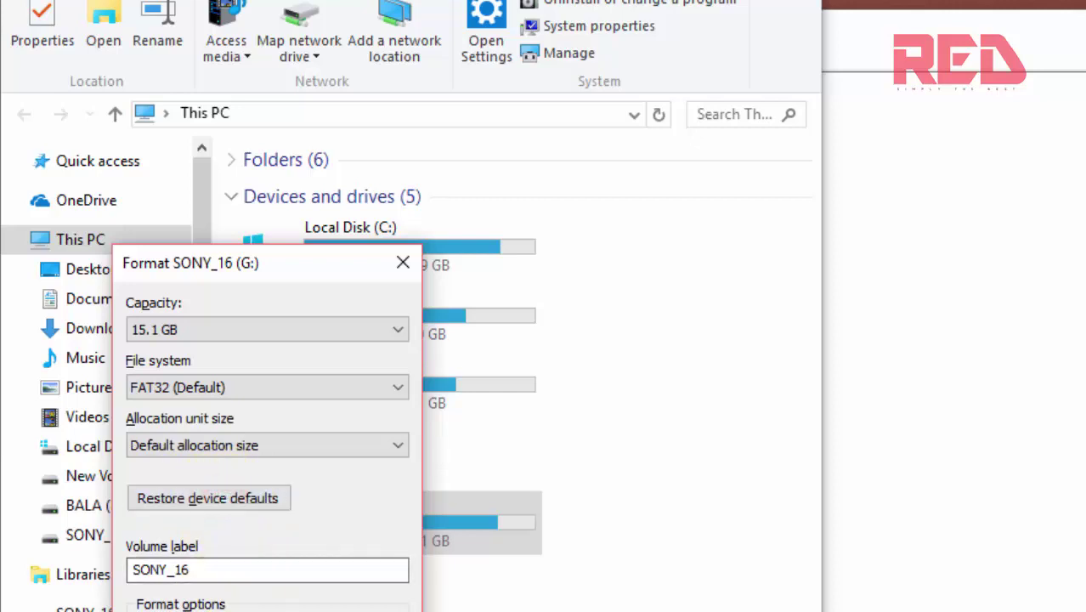
click(557, 376)
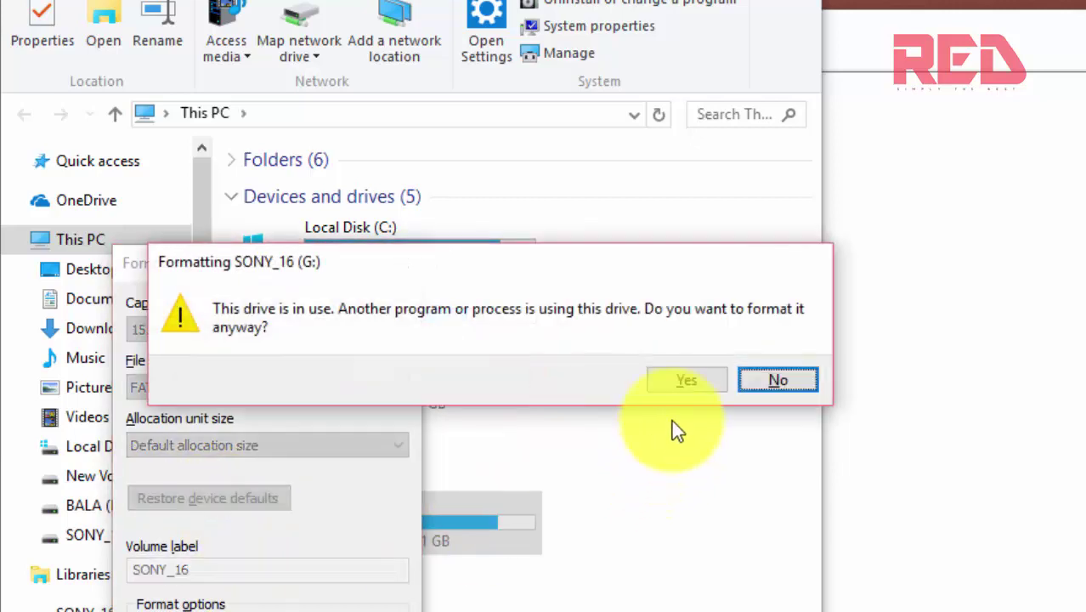
click(688, 378)
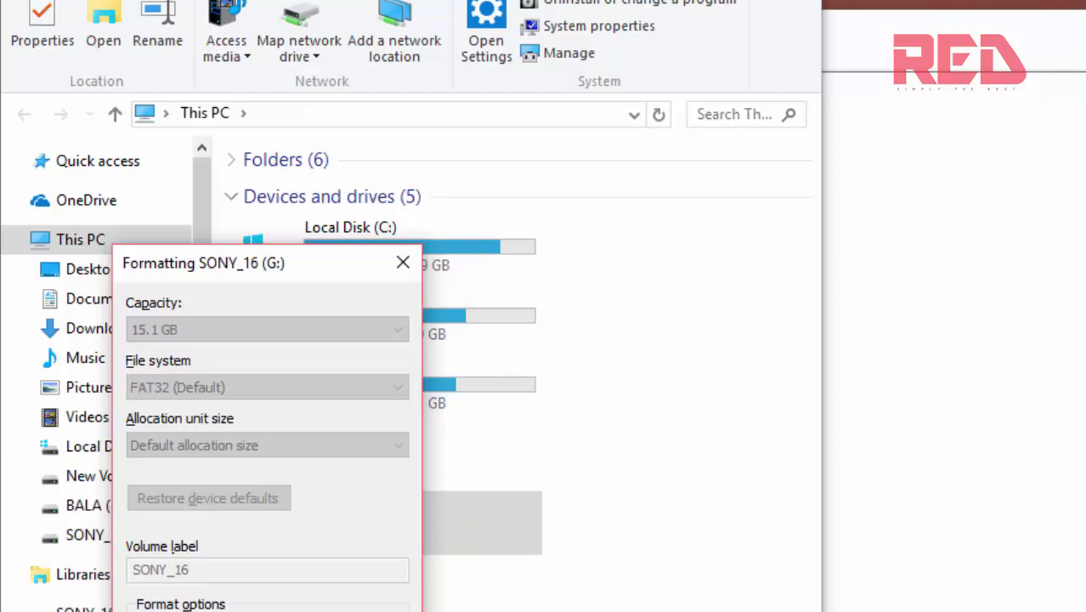
click(662, 380)
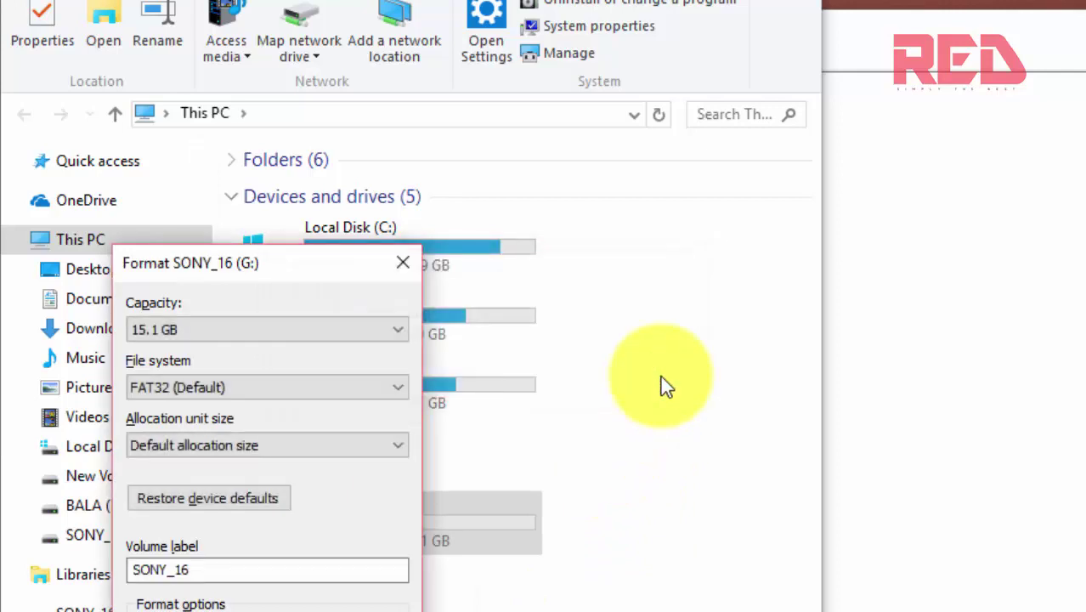
key(Escape)
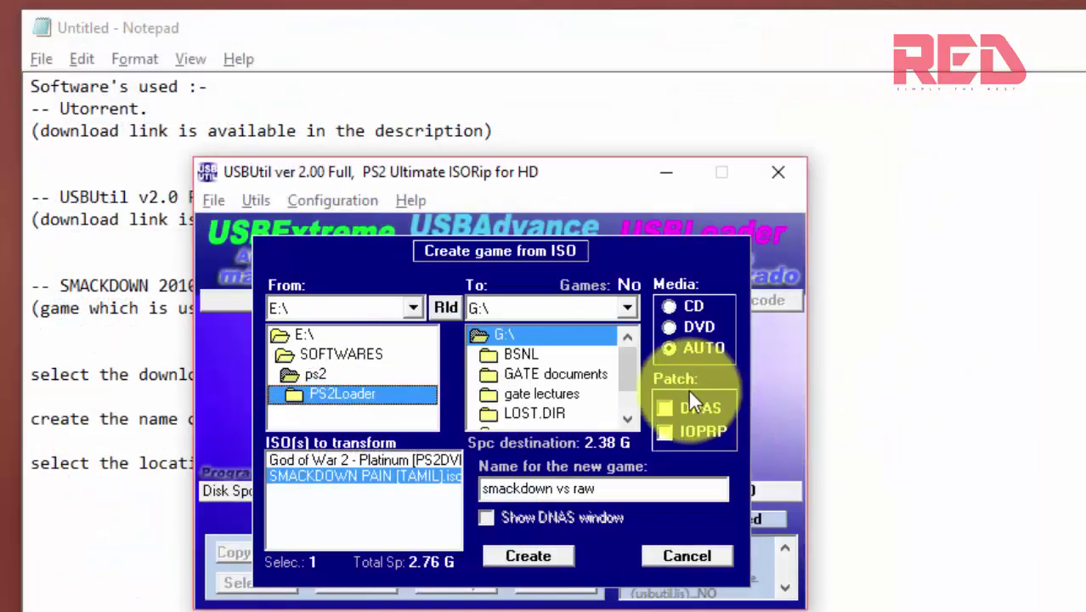
- Back in USBUtil, try again to create the game on drive G:\ without reloading the destination
drag(633, 363, 627, 342)
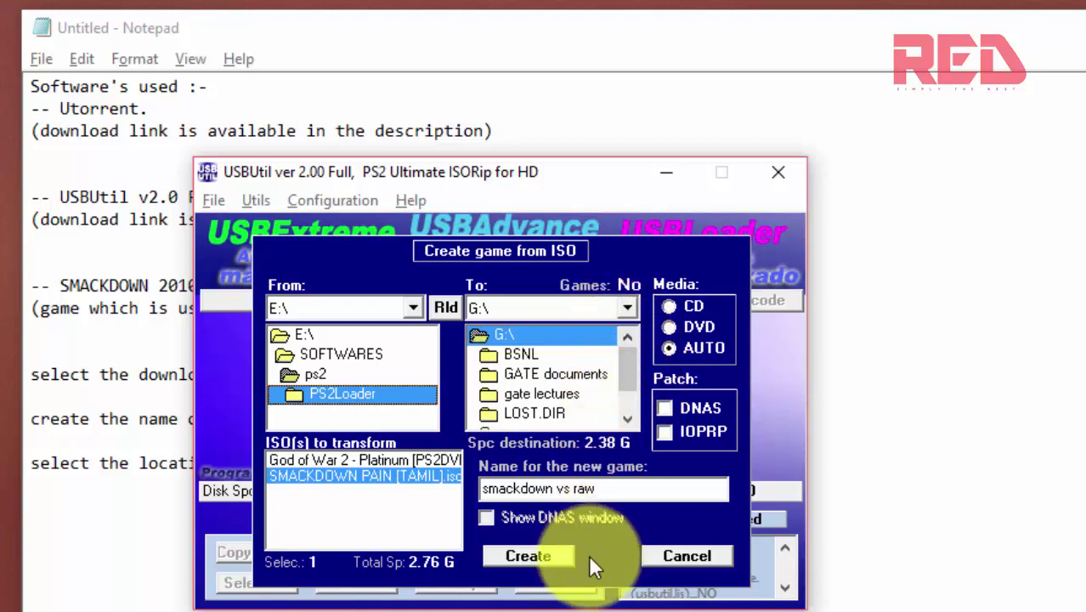
click(552, 557)
click(500, 411)
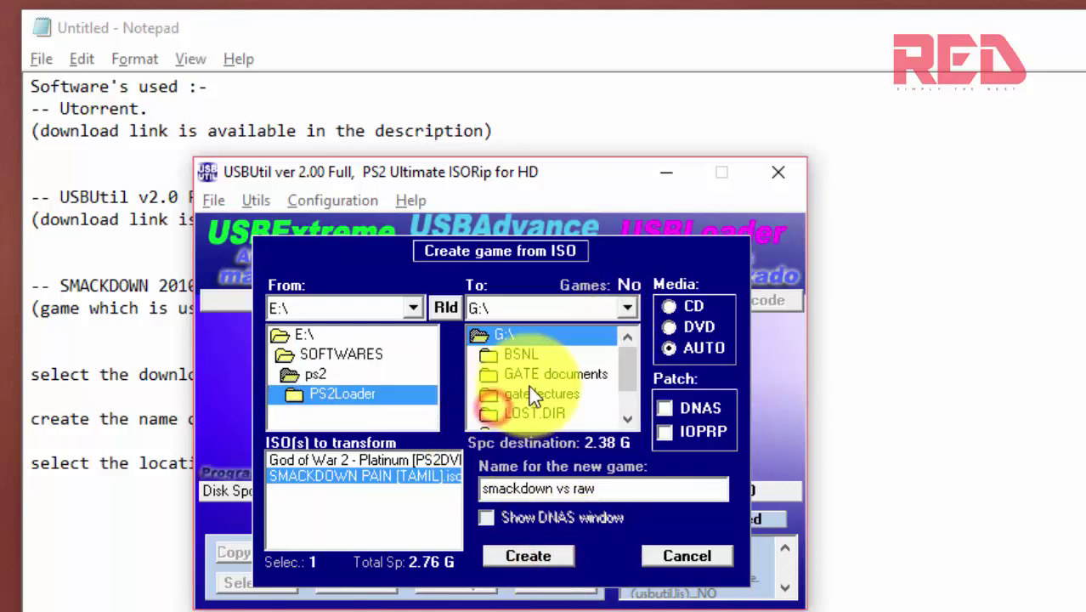
- Reselect G:\ as the destination drive and start creating the "smackdown vs raw" game
click(626, 307)
click(592, 375)
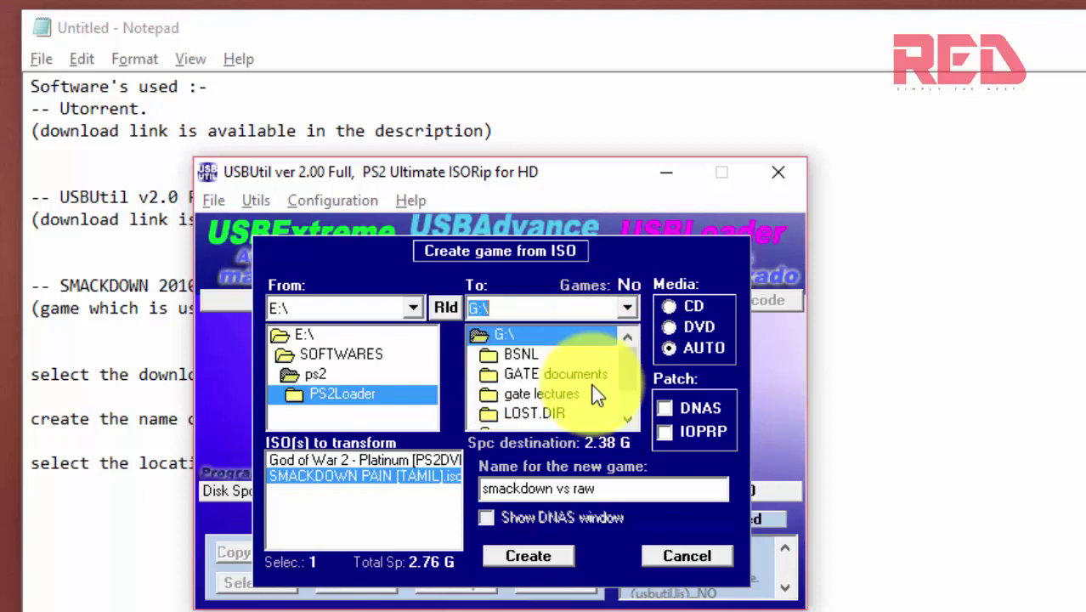
click(561, 551)
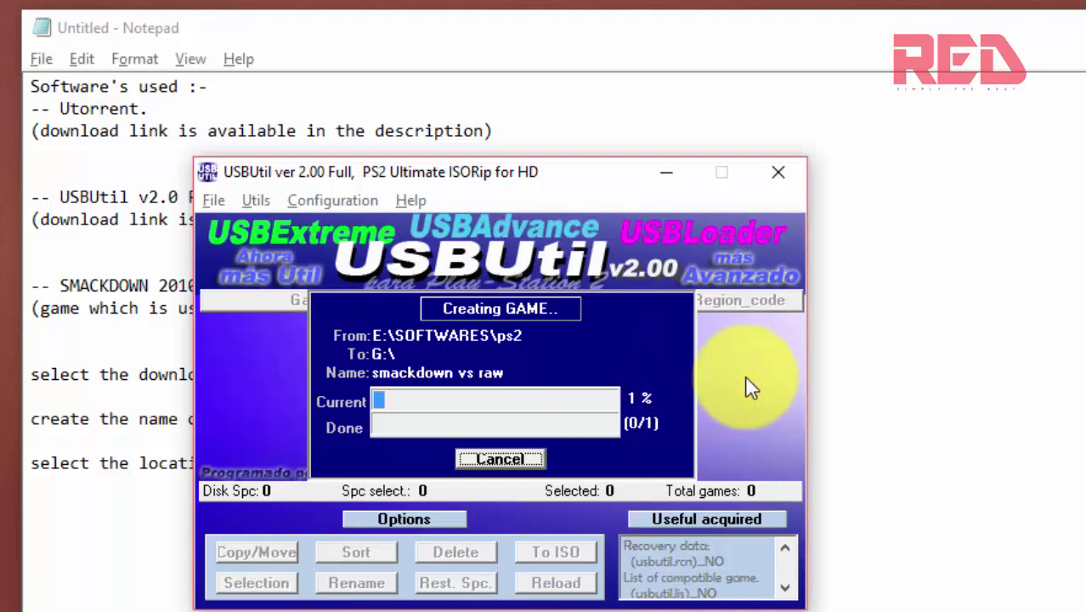
click(88, 518)
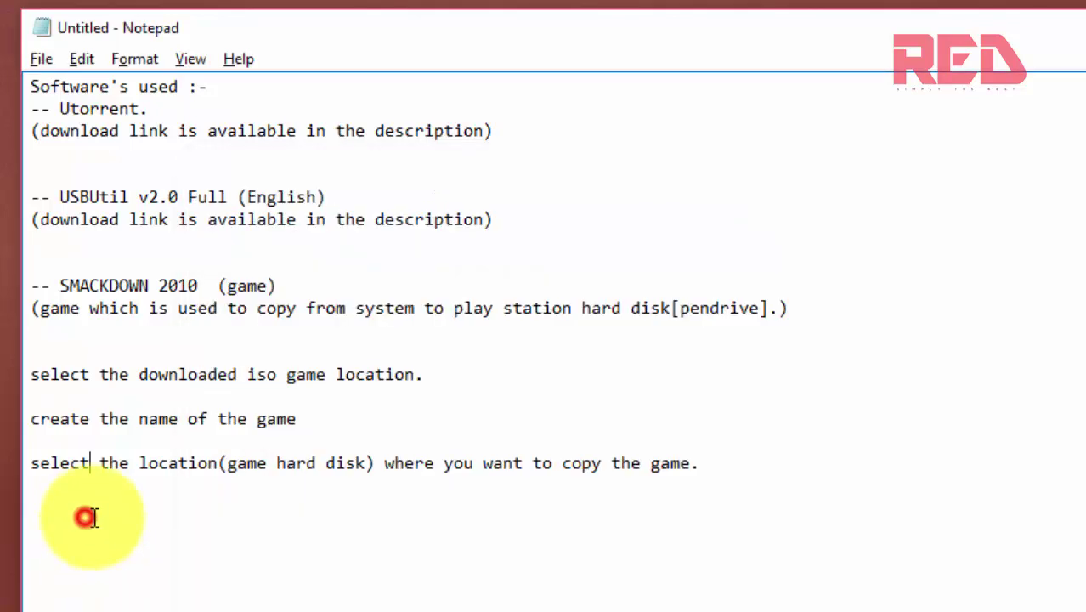
click(795, 468)
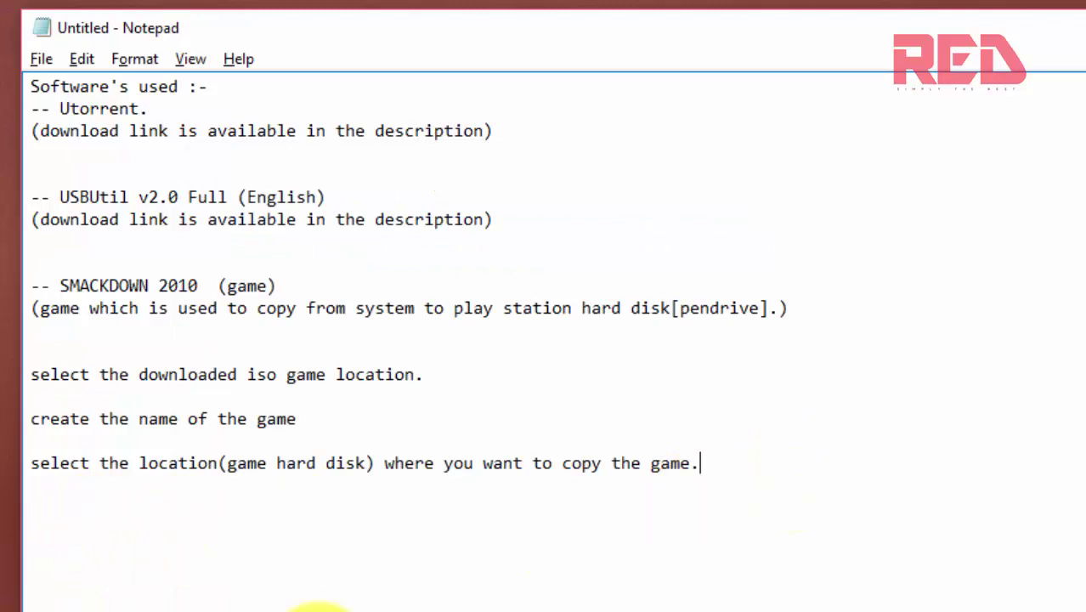
click(319, 611)
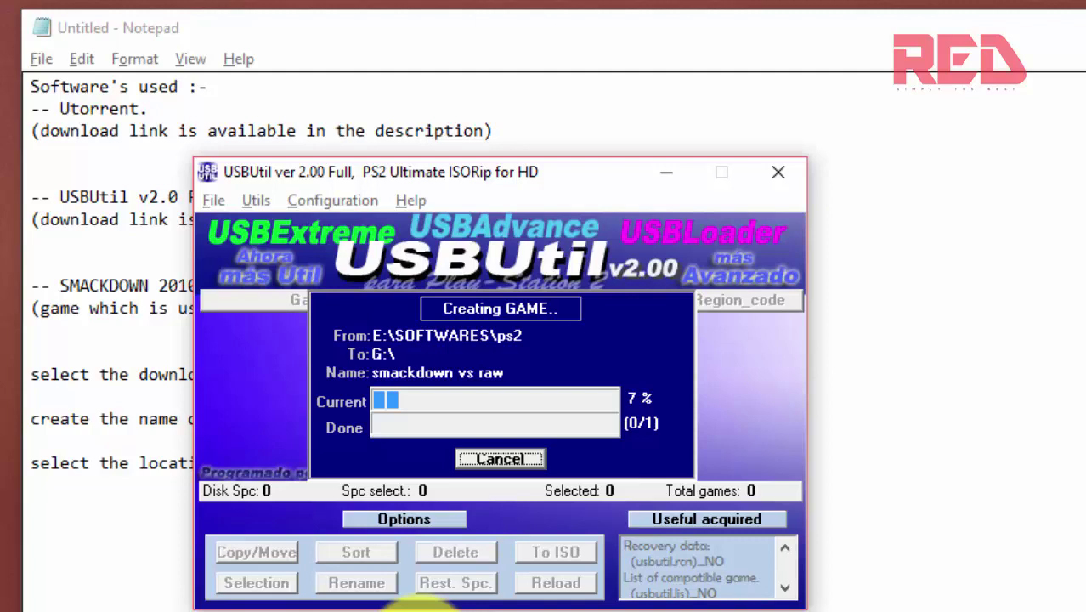
- Switch to Notepad and add the line "before copy the game to hard disk check the hdd is in FAT32/FAT16 format" below the existing notes
click(420, 611)
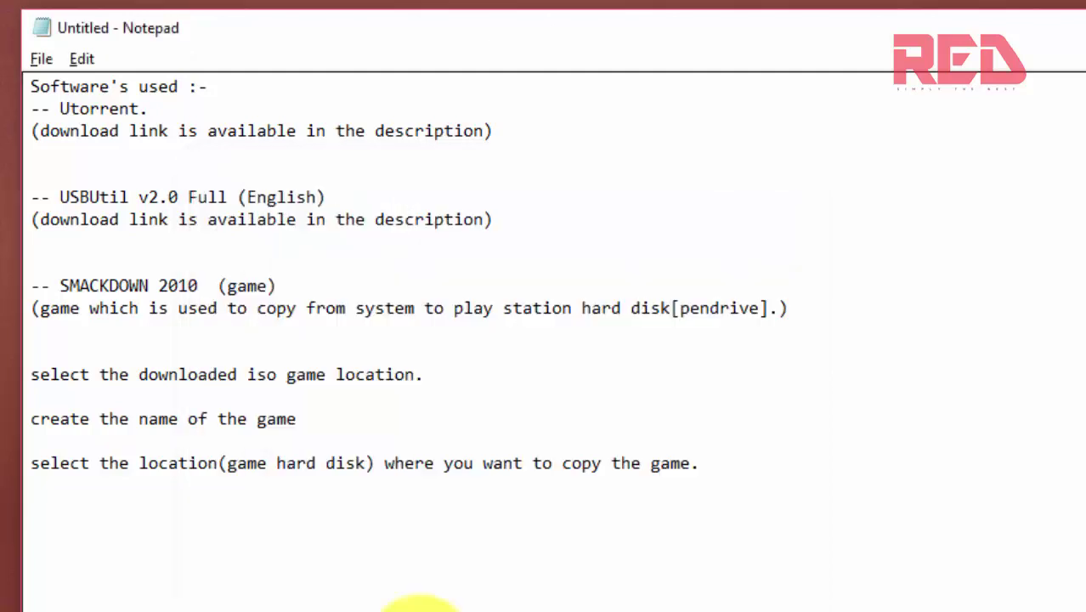
key(End)
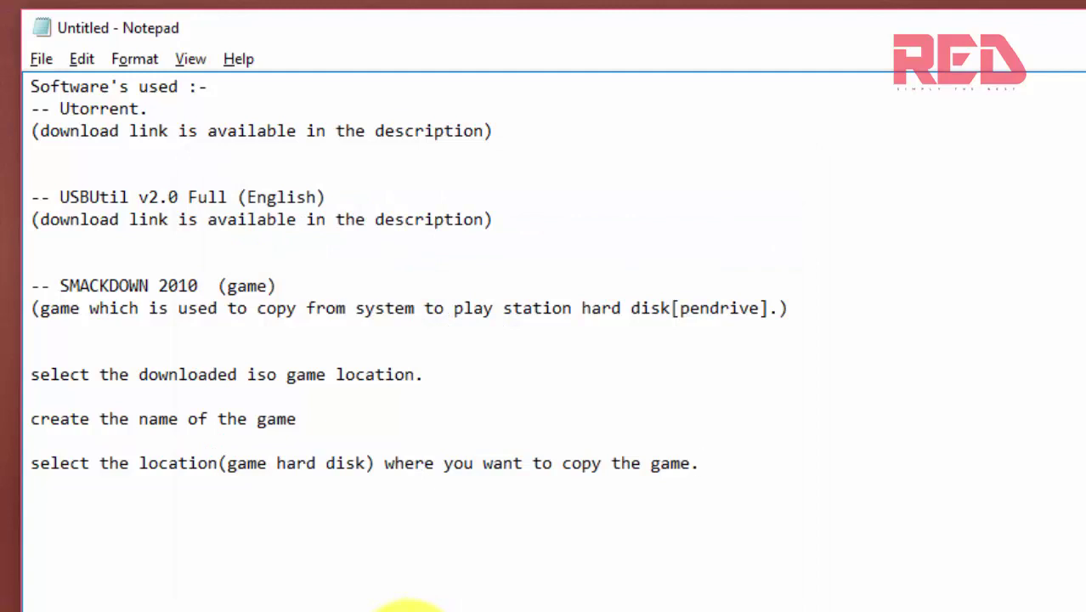
key(Return)
text(before copth)
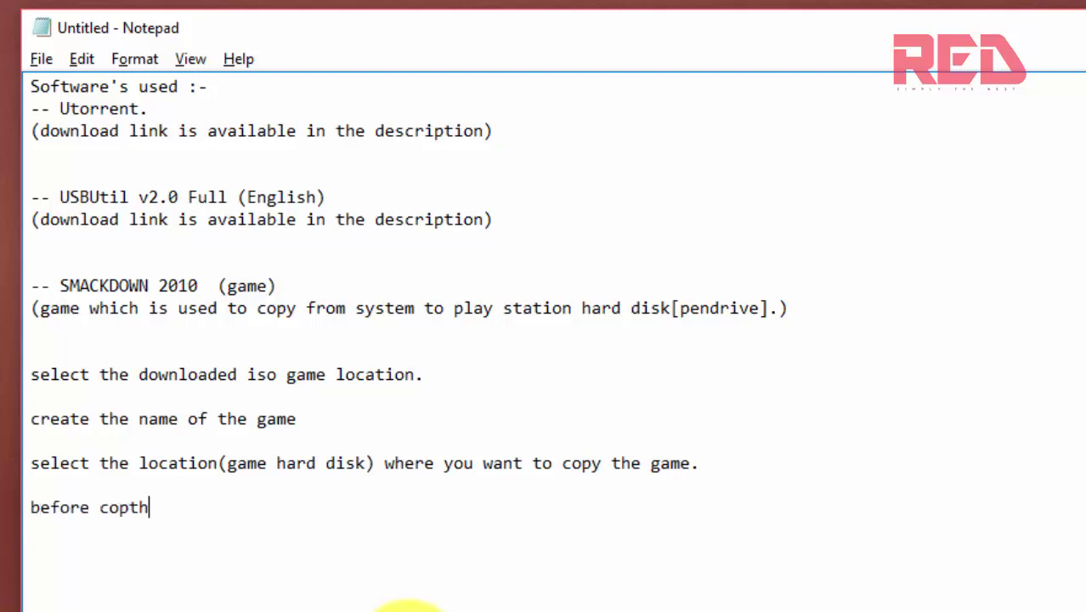
key(BackSpace)
key(BackSpace)
text(y the ga)
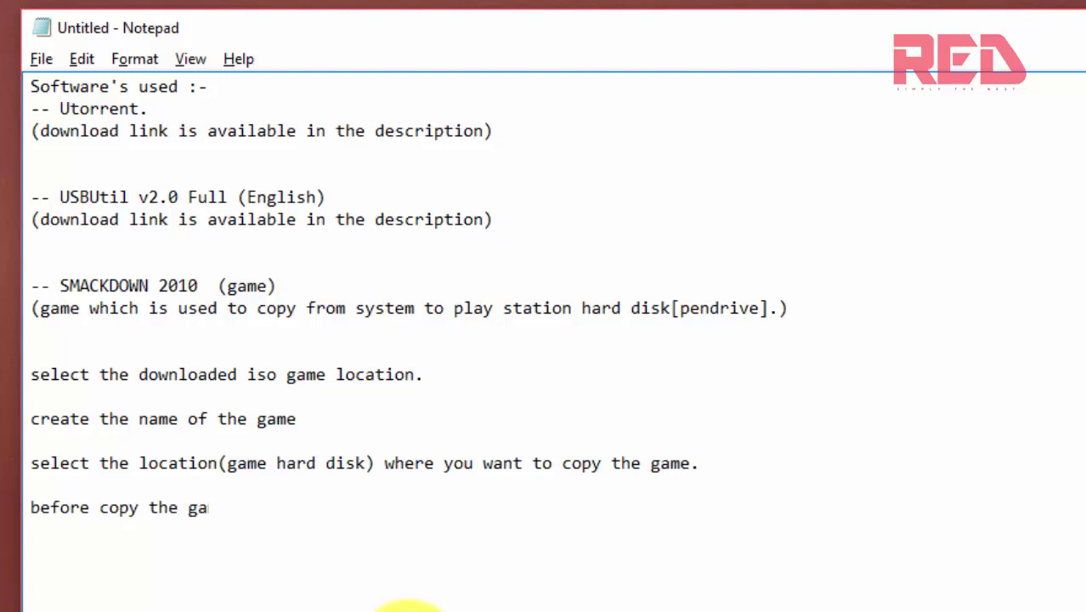
text(me to hard disk )
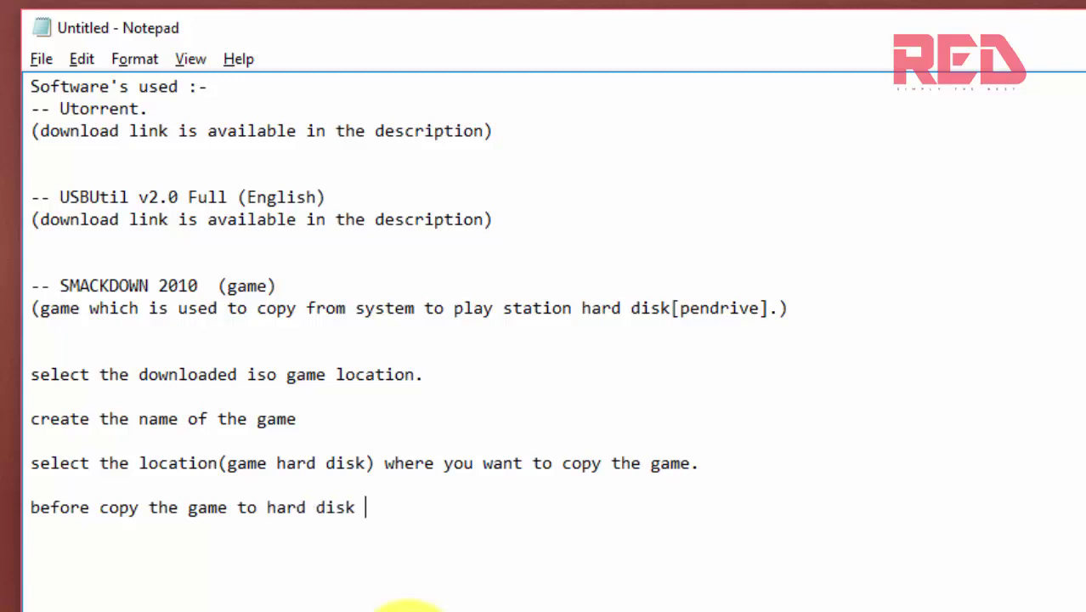
text(check the )
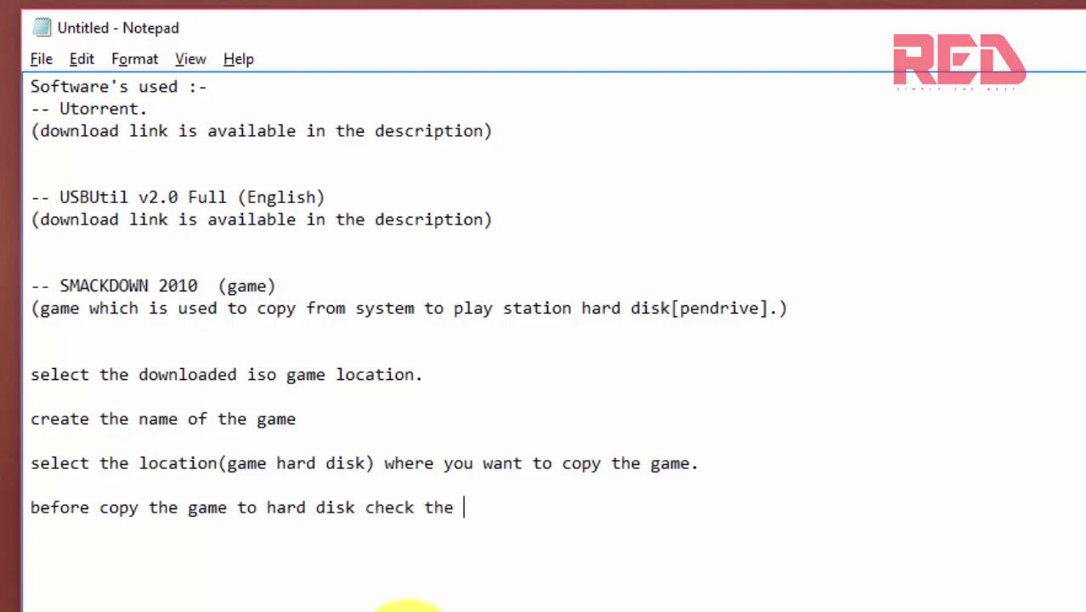
text(hdd)
text(s in )
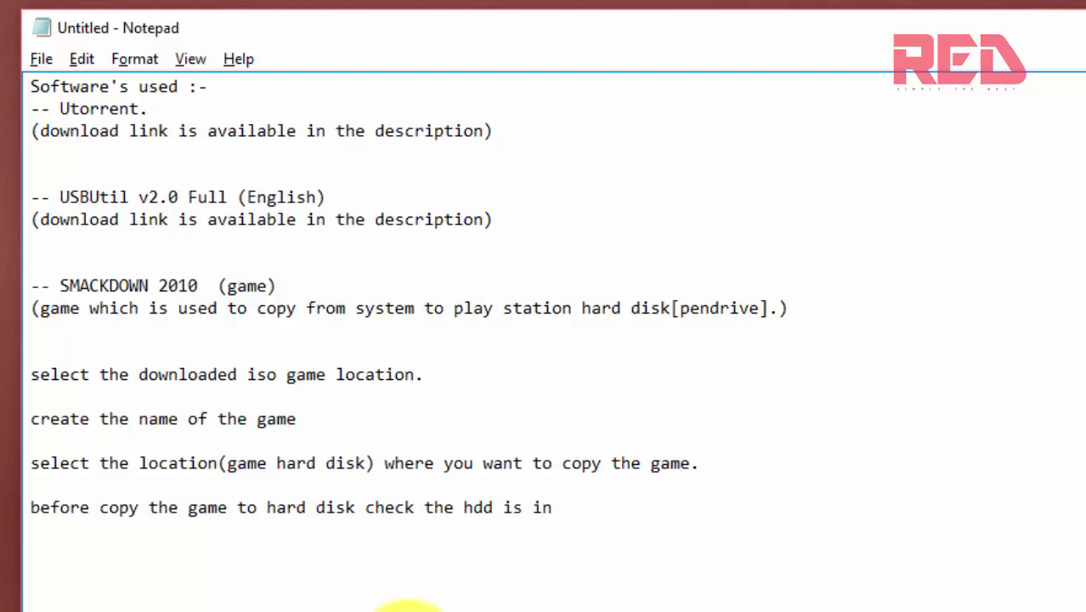
text(FAT32/)
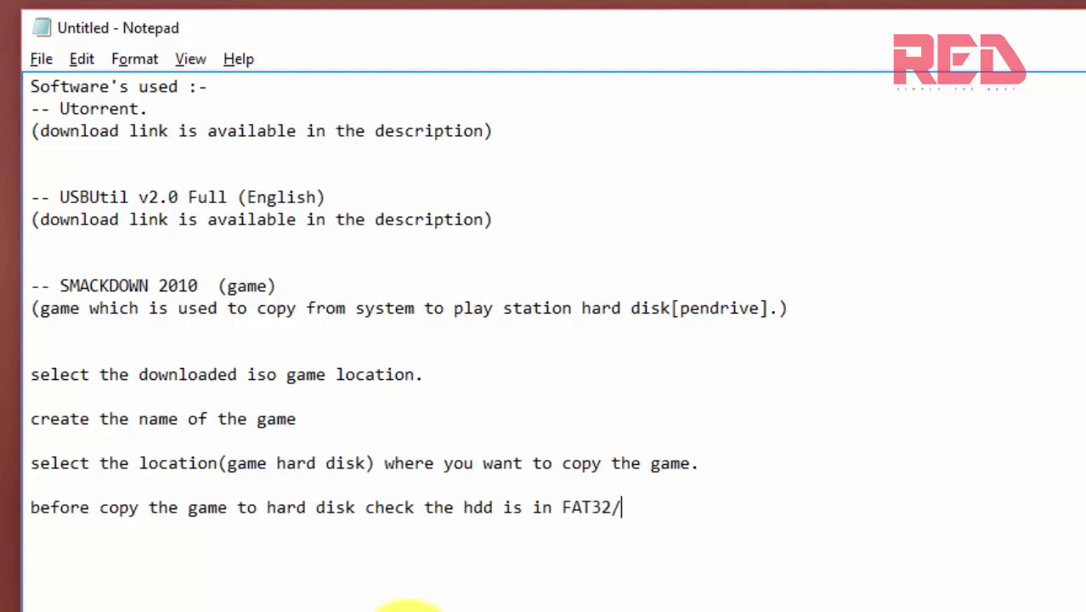
text(FAT16 format)
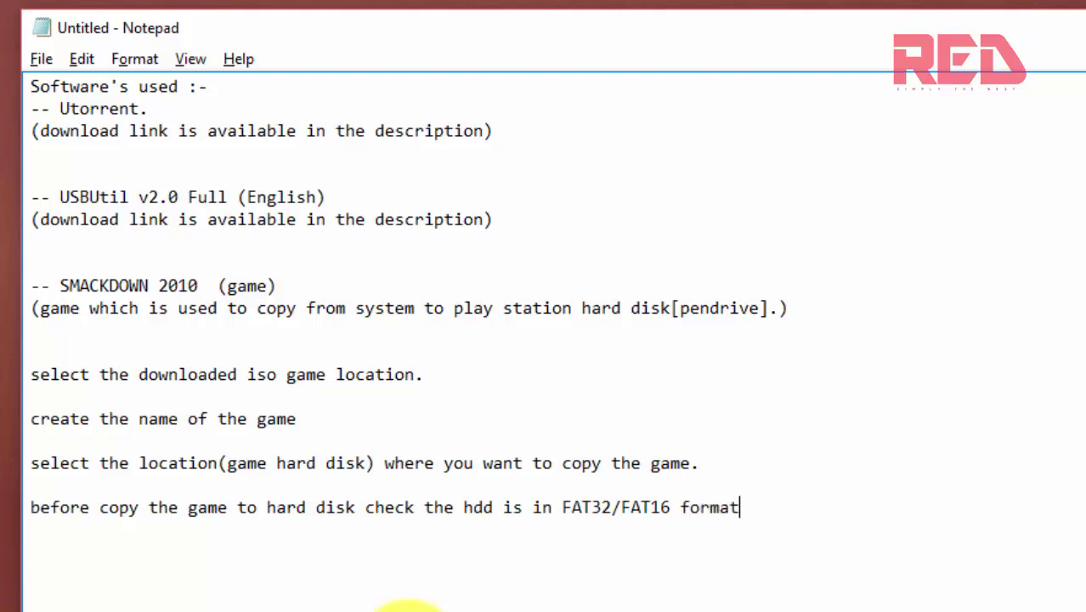
- Complete the hard disk format note with the words "otherwise game willn't works."
text( otherwise)
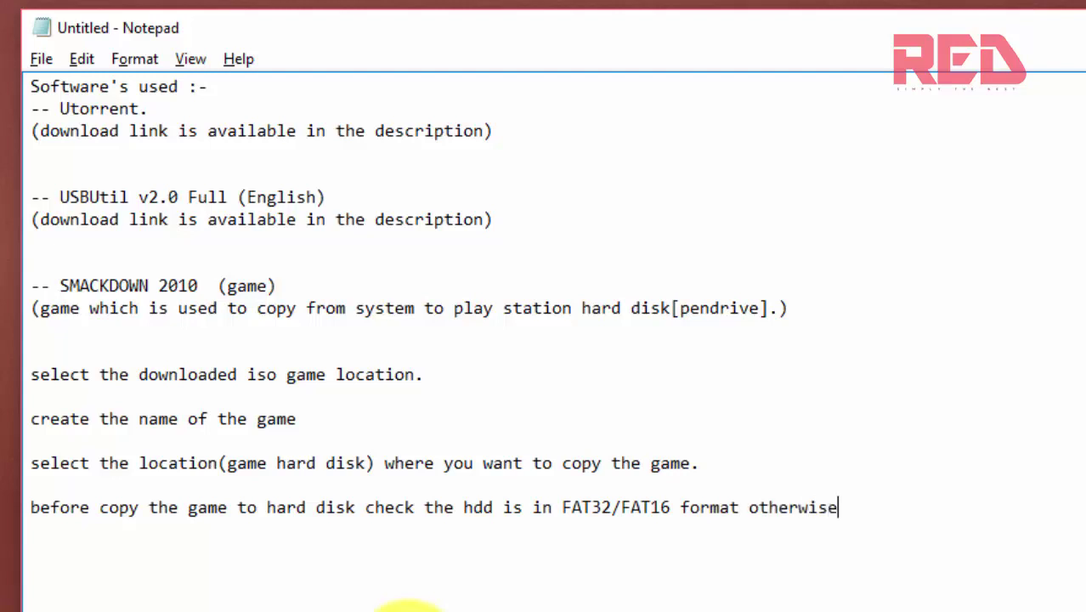
text( gam)
text(e )
text(will)
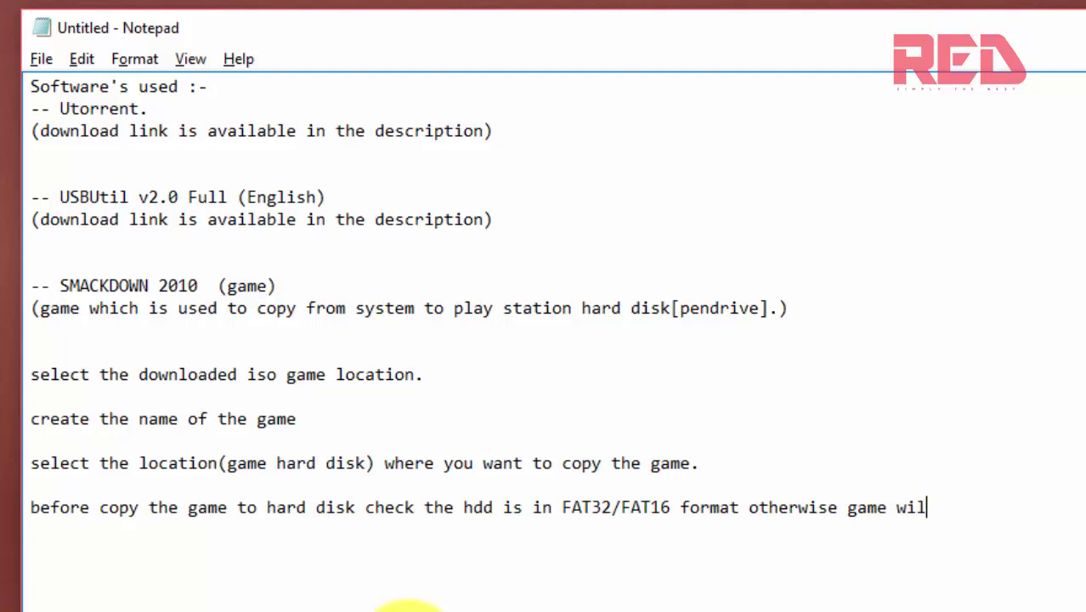
text(n't works.)
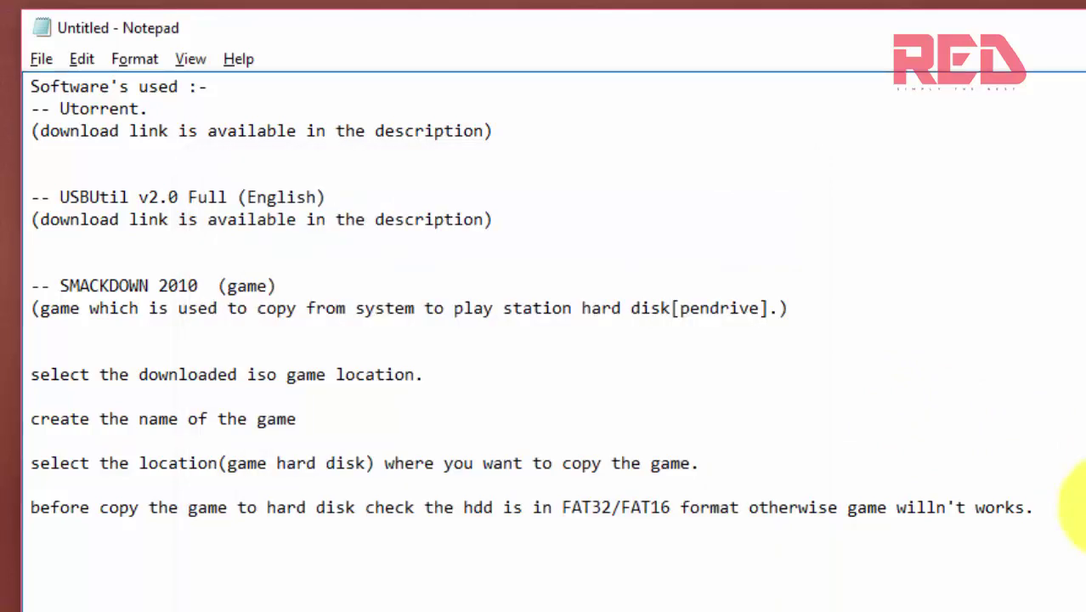
- Add the closing line "thanks for watching." below the hard disk format note
key(Return)
text(thank)
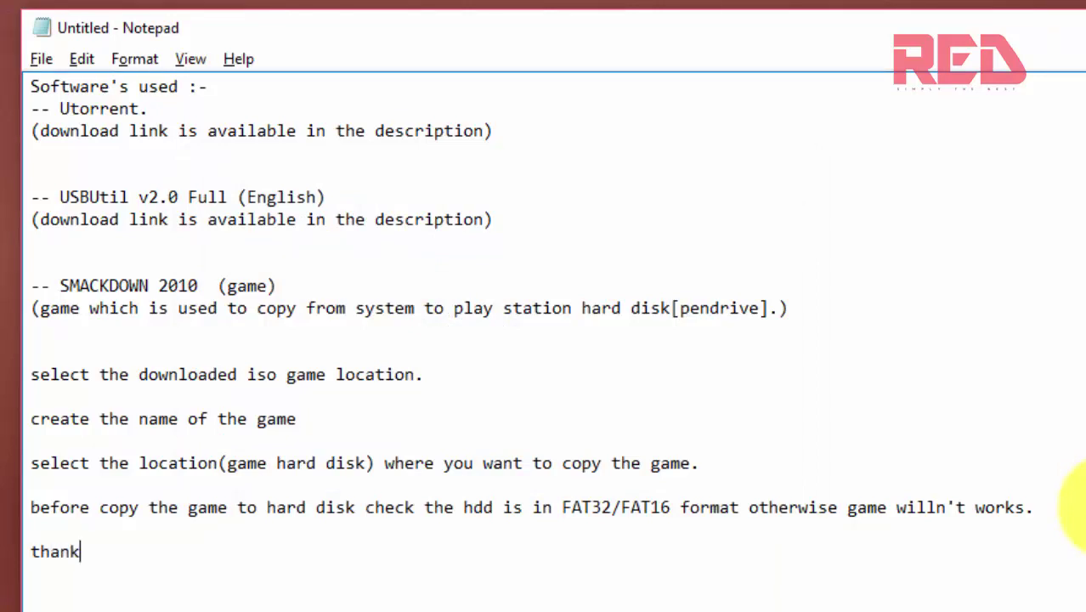
text(s for wat)
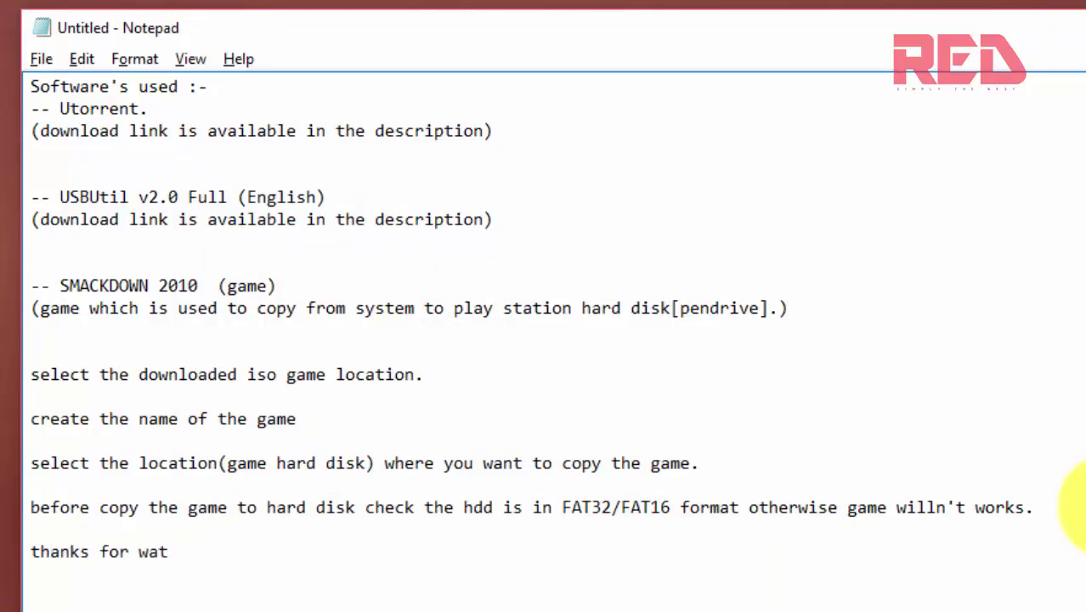
text(ching.)
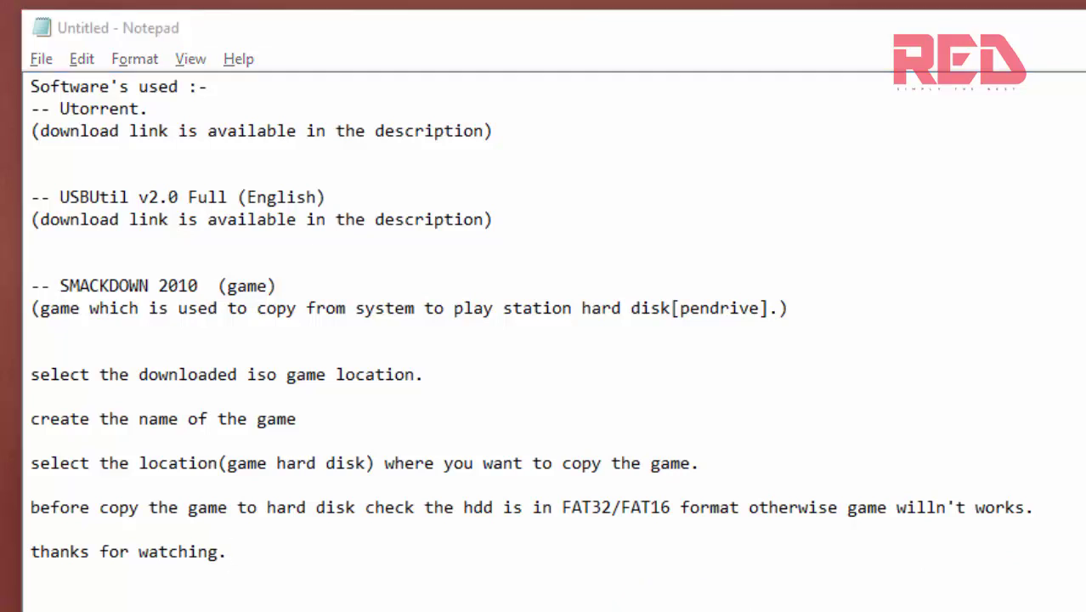
- Check the game creation progress in USBUtil, then examine the game files on the SONY_16 (G:) drive in File Explorer
key(alt+Tab)
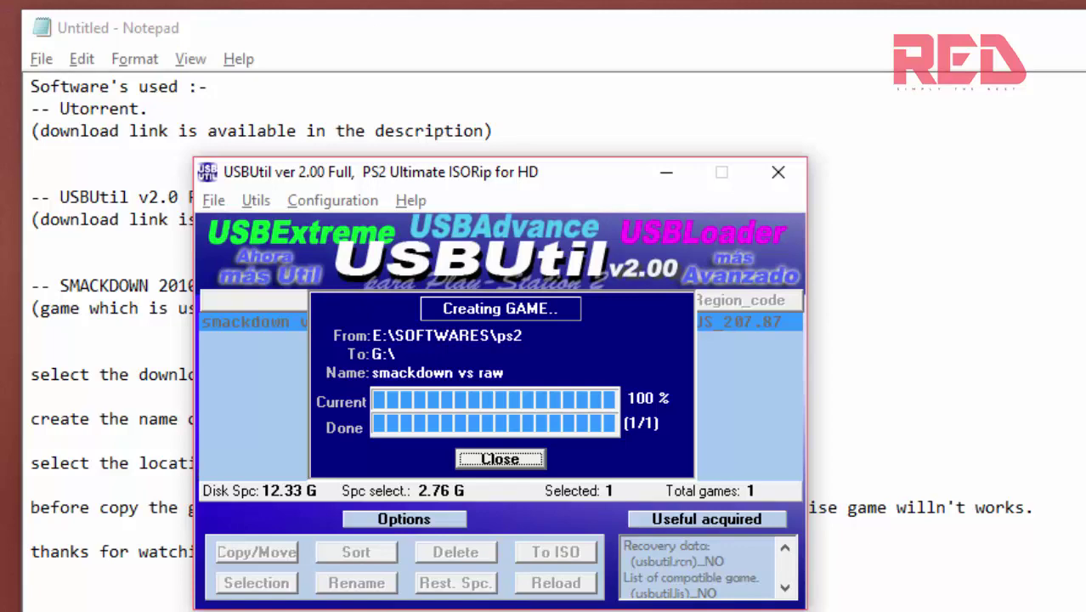
key(super+e)
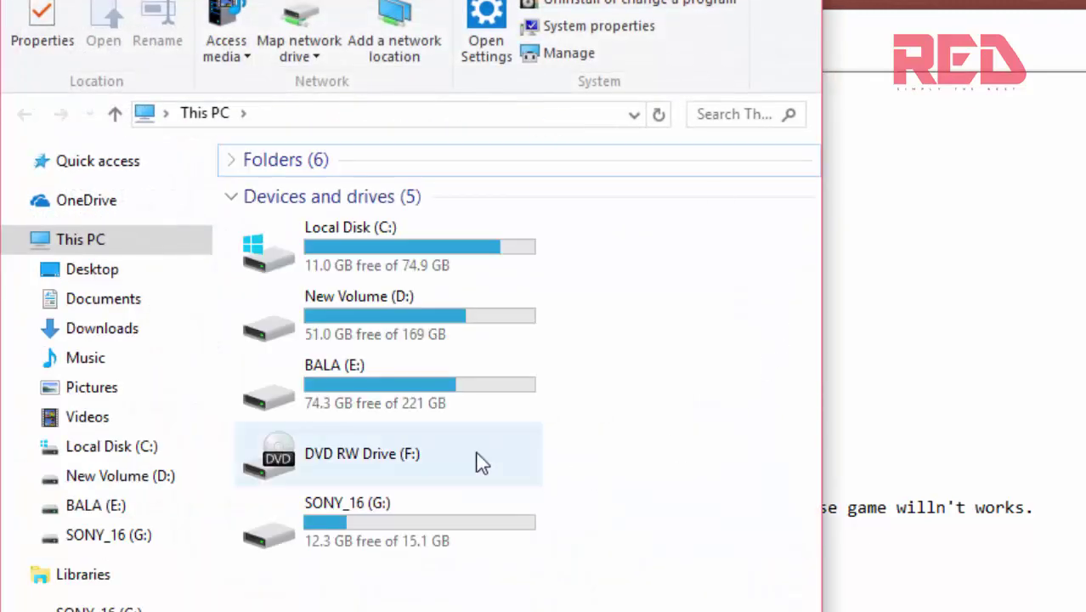
double_click(382, 517)
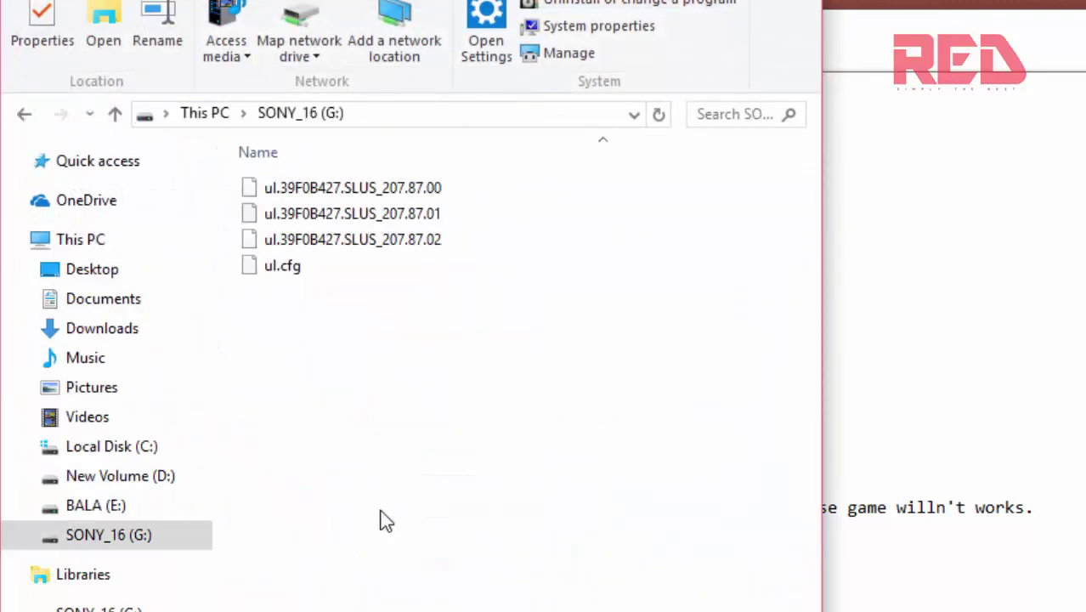
drag(393, 444, 363, 123)
click(466, 387)
right_click(480, 336)
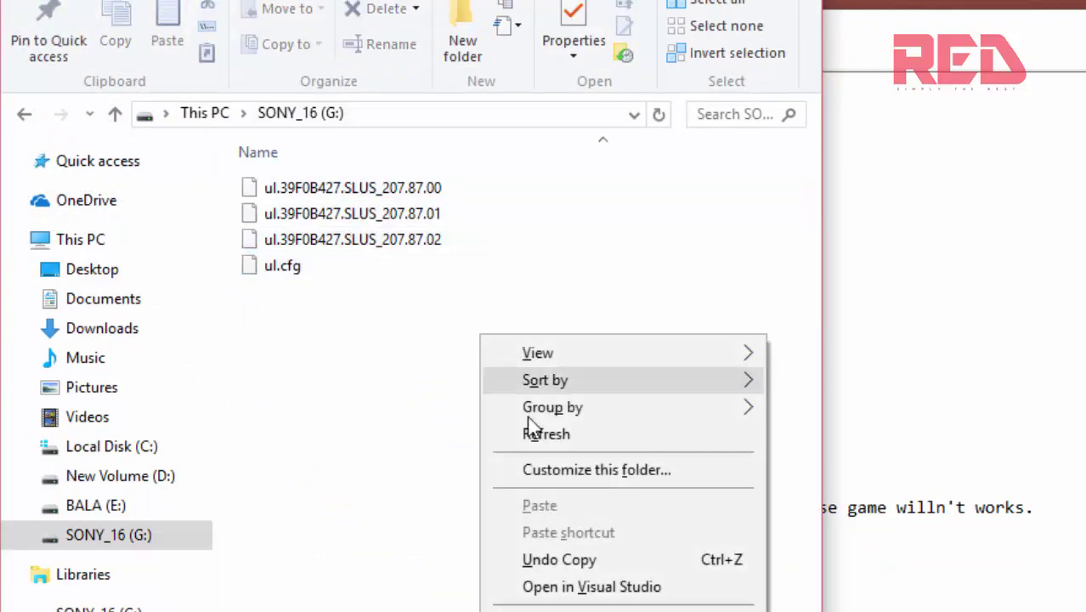
- Return to Notepad and add the line "hit a subscribe button for more videos like this." after a blank line below the thanks
click(1013, 315)
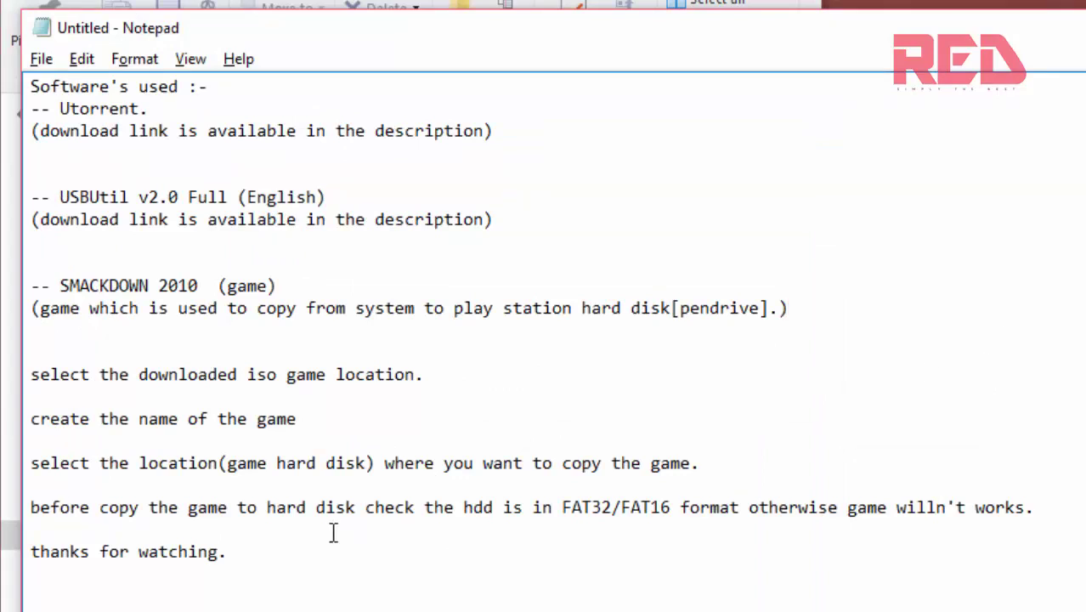
drag(226, 552, 16, 549)
click(280, 551)
key(Return)
key(Return)
text(hit a subsc)
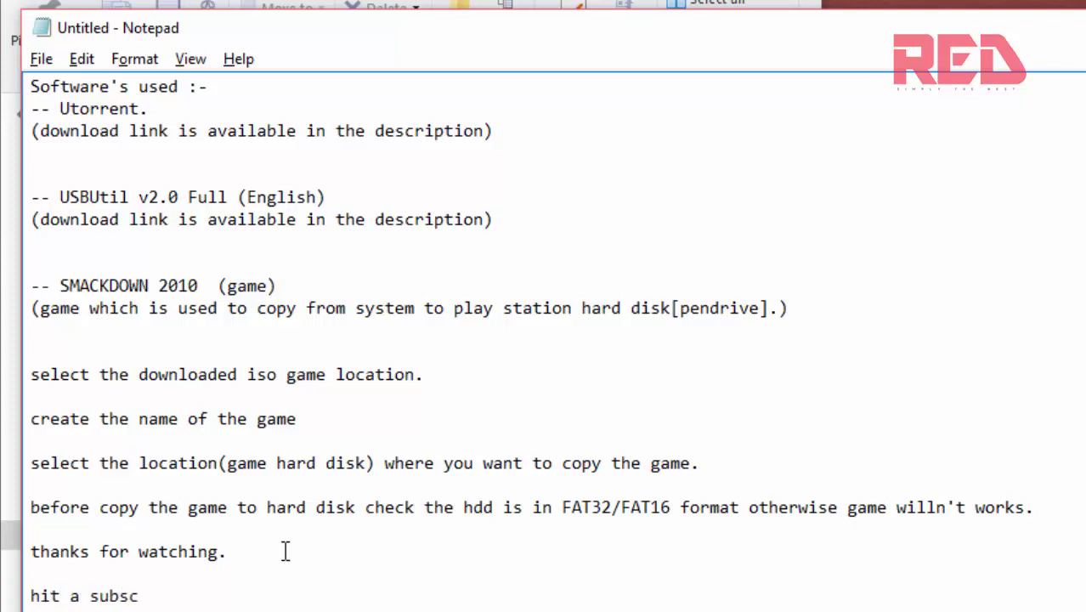
text(ribe butoon)
key(BackSpace)
key(BackSpace)
key(BackSpace)
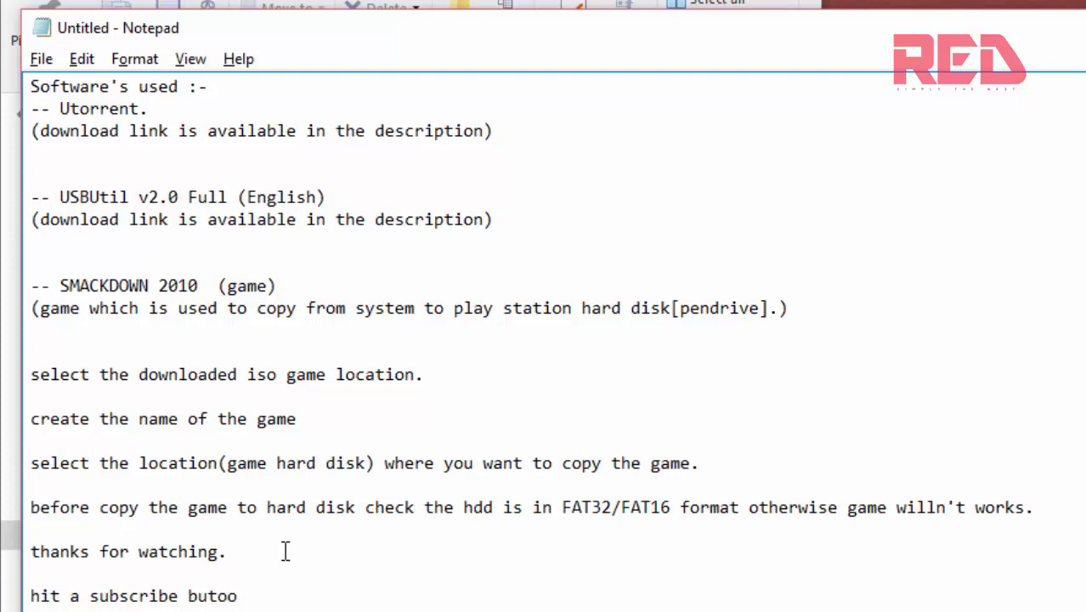
text(ton for more )
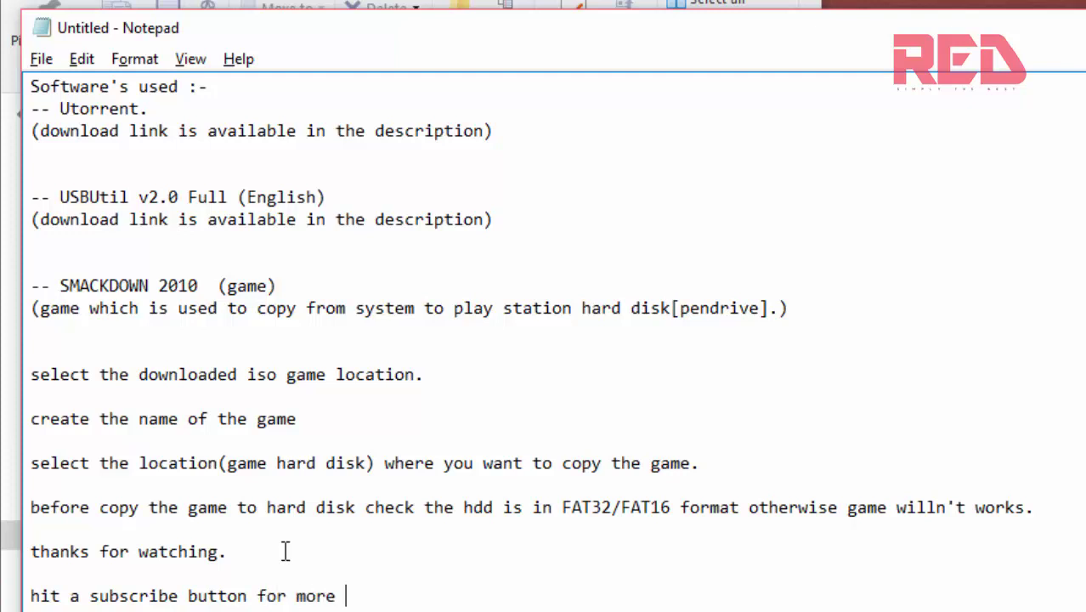
text(videos )
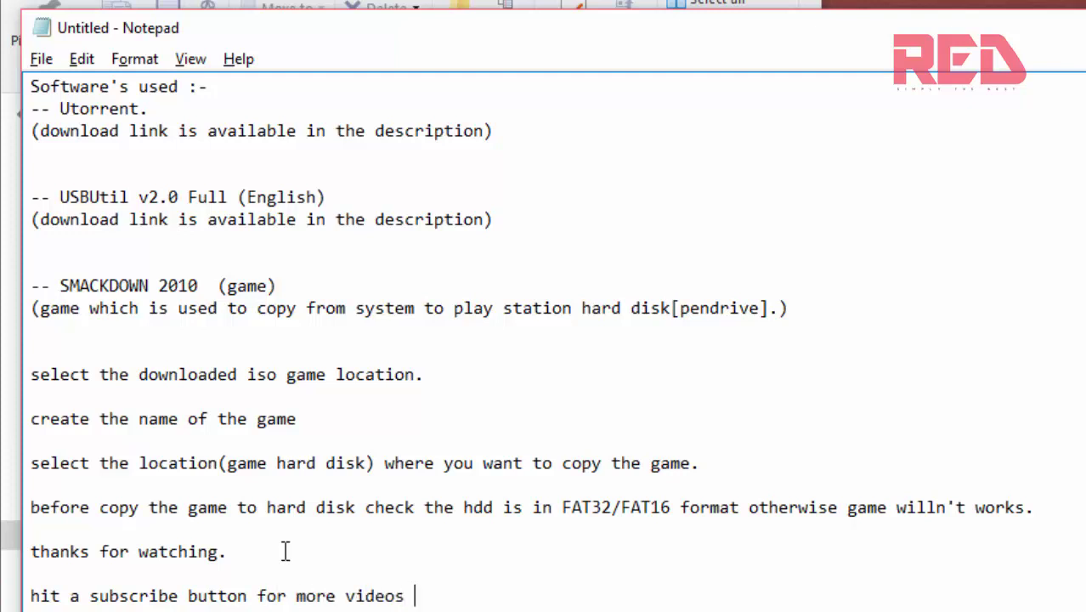
text(like this)
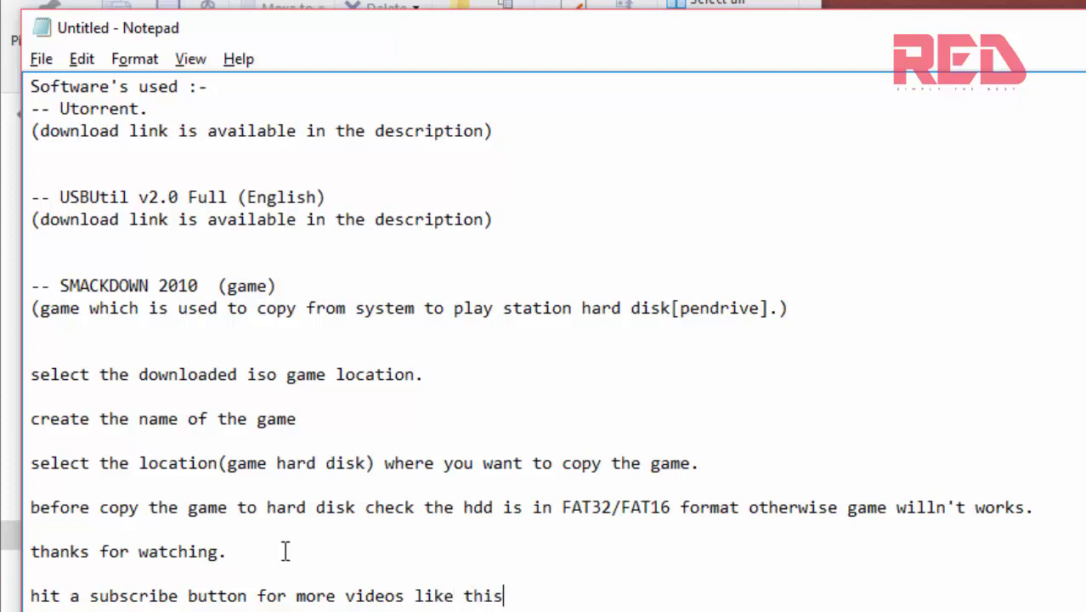
text(.)
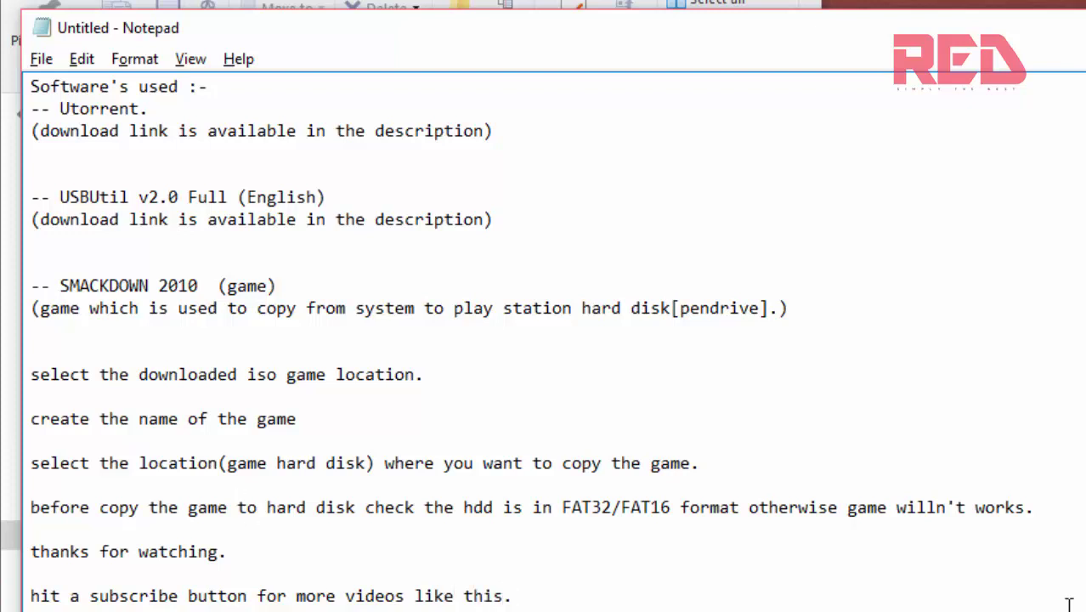